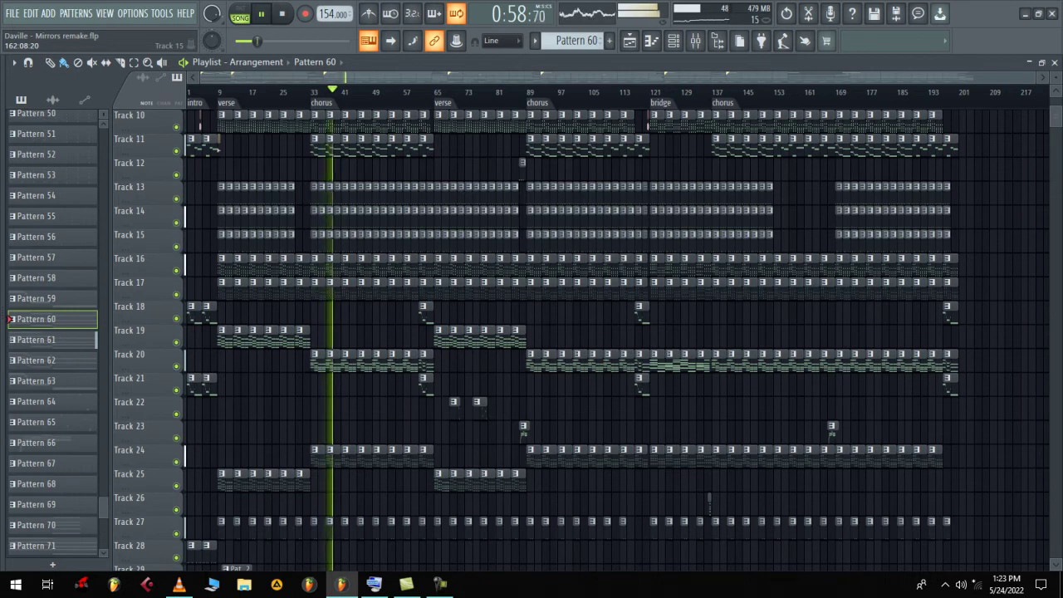
Step: Solo Track 1 in the playlist and play the arrangement from the first verse marker
scroll(1059, 112, "up", 5)
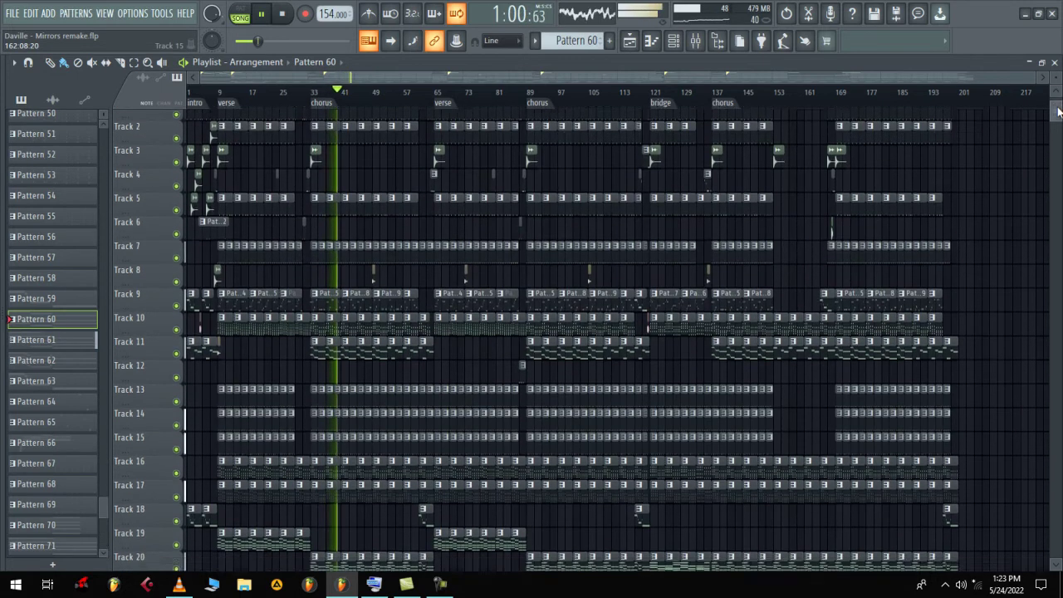
left_click_drag(1059, 113, 1039, 75)
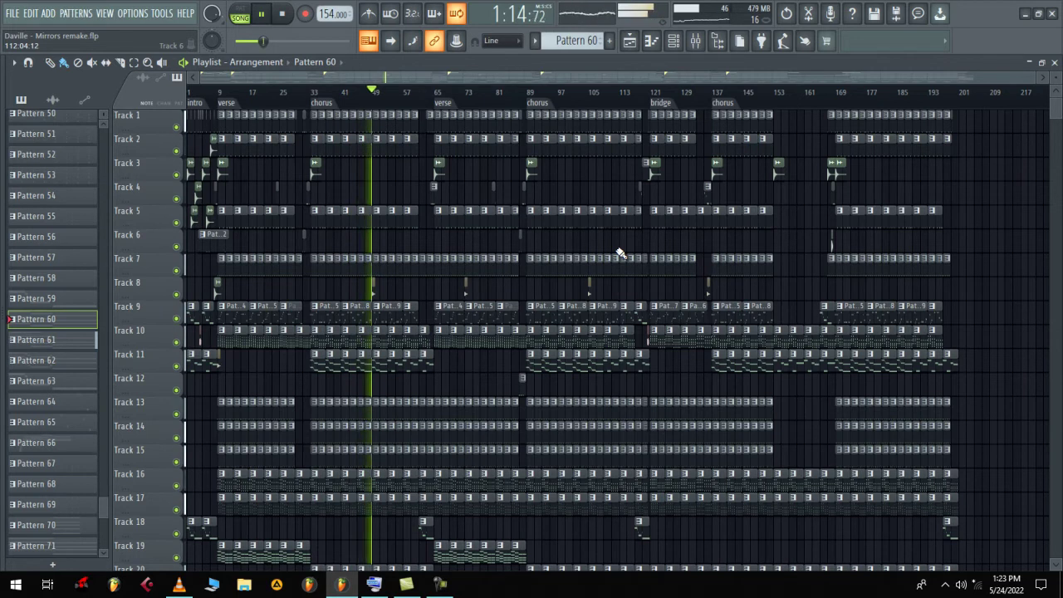
key("space")
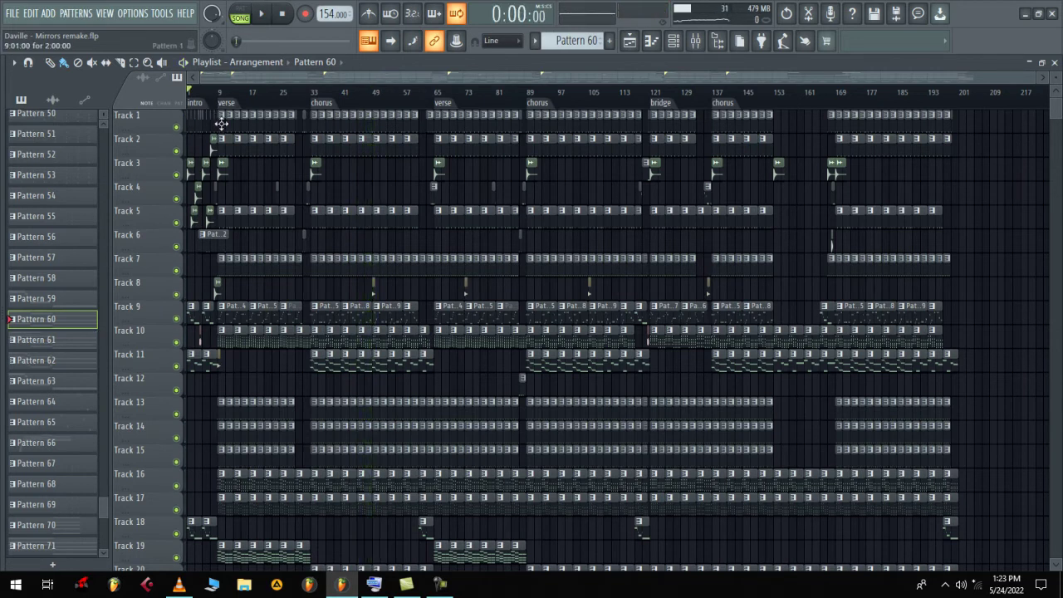
right_click(176, 127)
key("space")
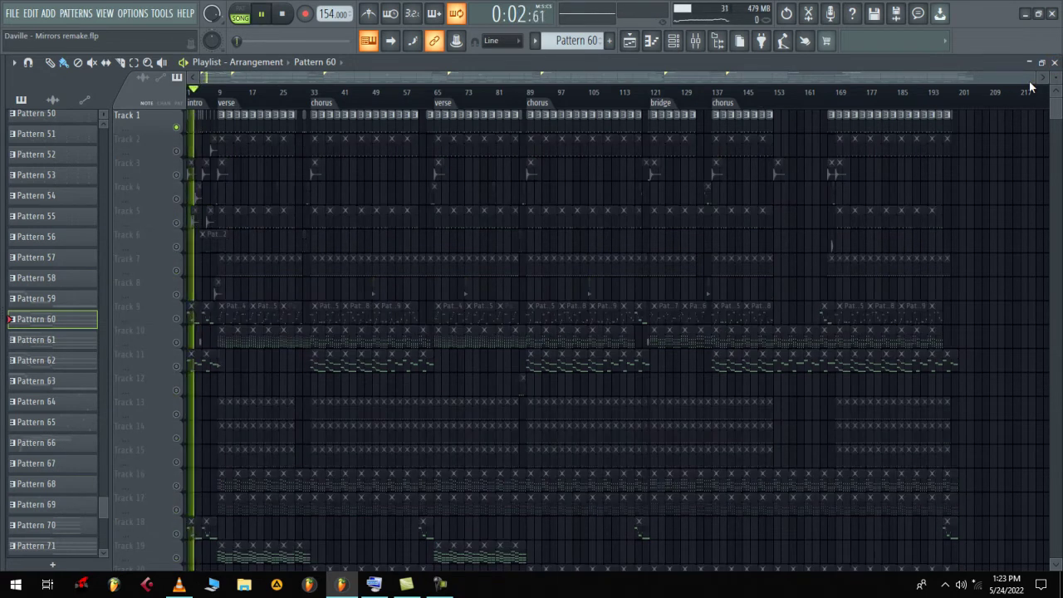
left_click_drag(1037, 78, 496, 78)
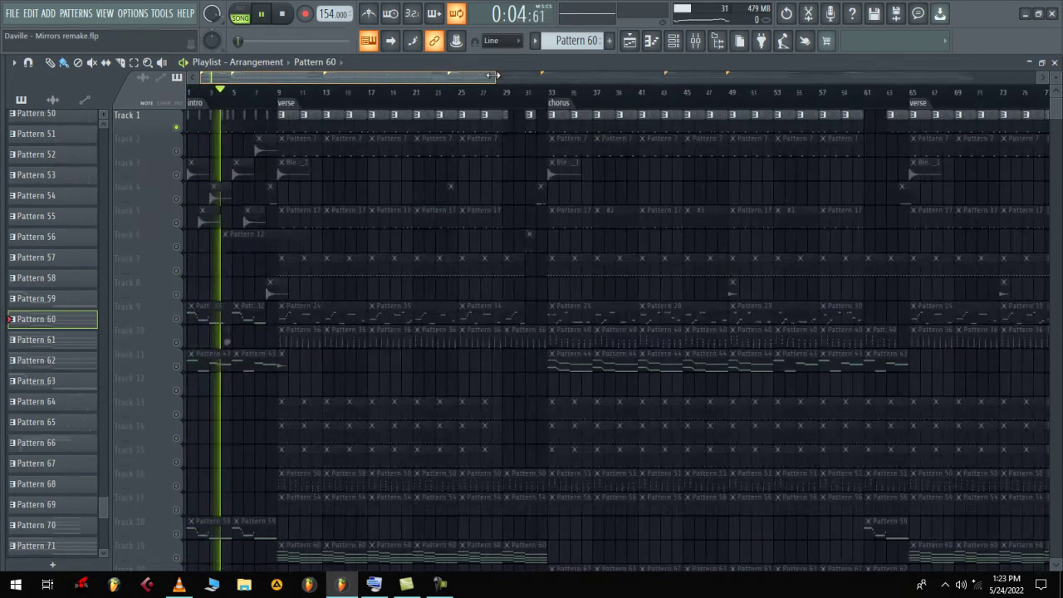
left_click(278, 103)
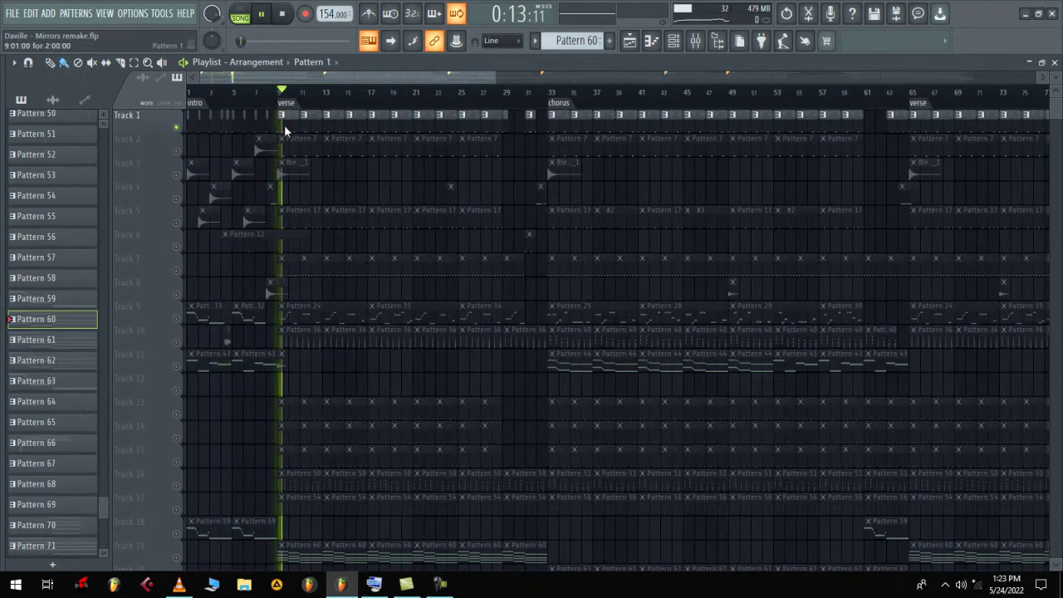
Step: Examine the Kick 11 notes of Pattern 1 in the piano roll, returning to the playlist when done
double_click(282, 116)
scroll(336, 167, "down", 5)
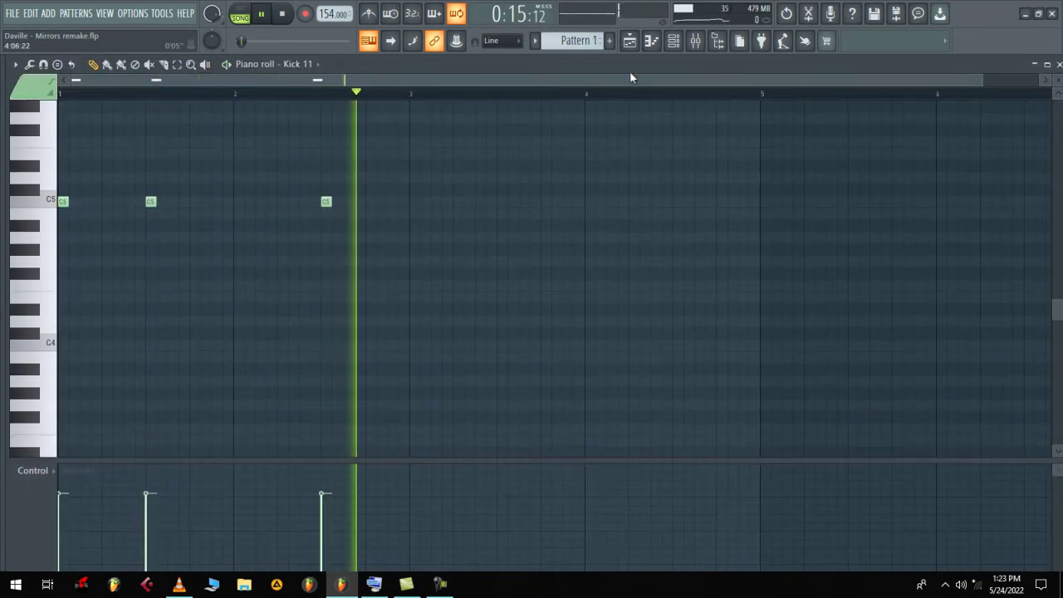
left_click(634, 46)
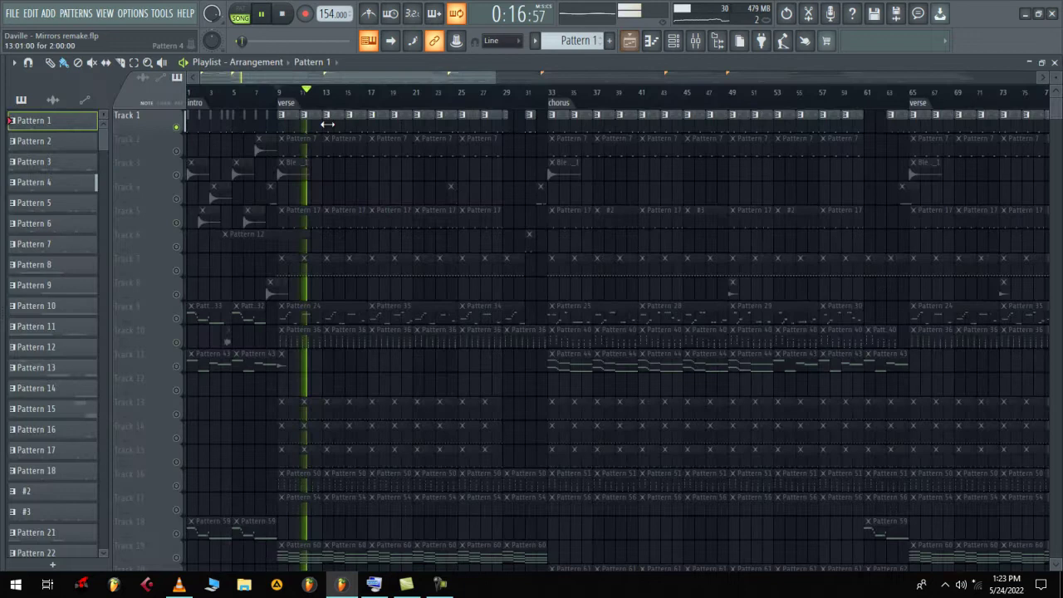
Step: Solo Track 2 and review Pattern 7's snare notes and layered channels in the piano roll and Channel rack
right_click(177, 151)
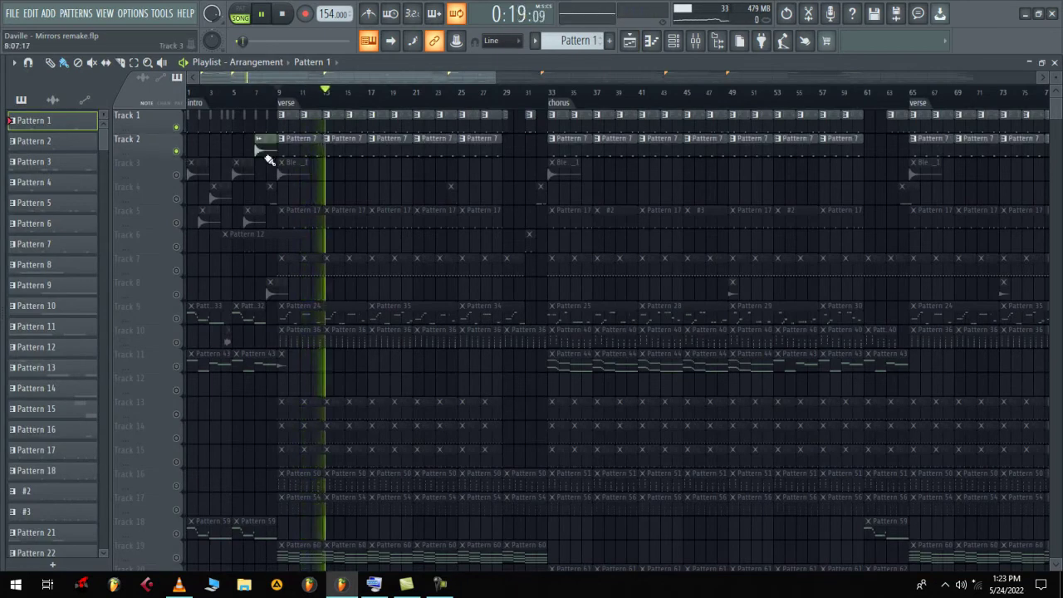
double_click(290, 156)
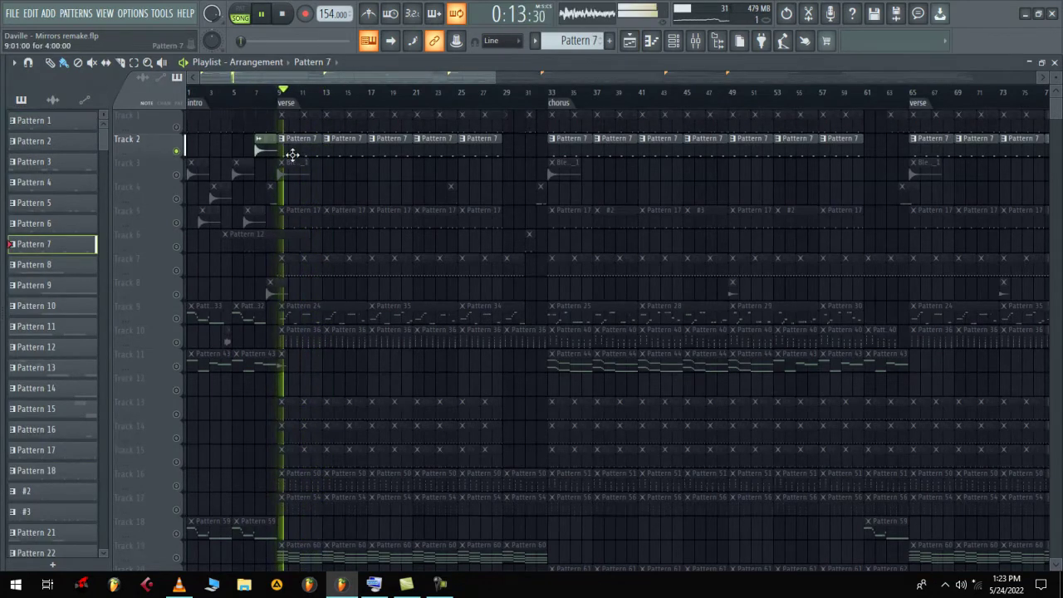
left_click(673, 40)
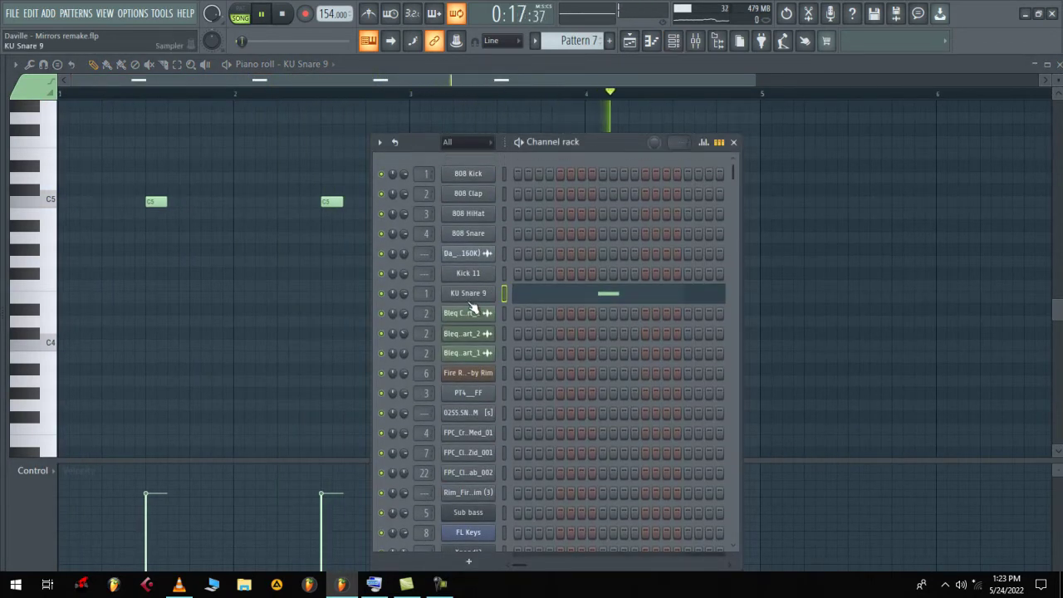
left_click_drag(734, 182, 733, 392)
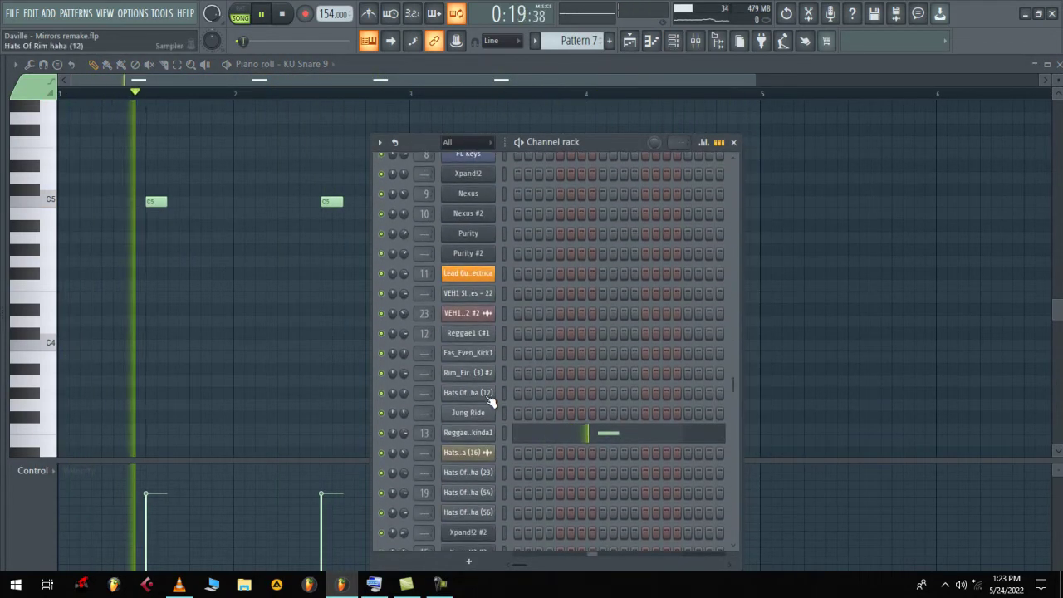
scroll(581, 349, "up", 6)
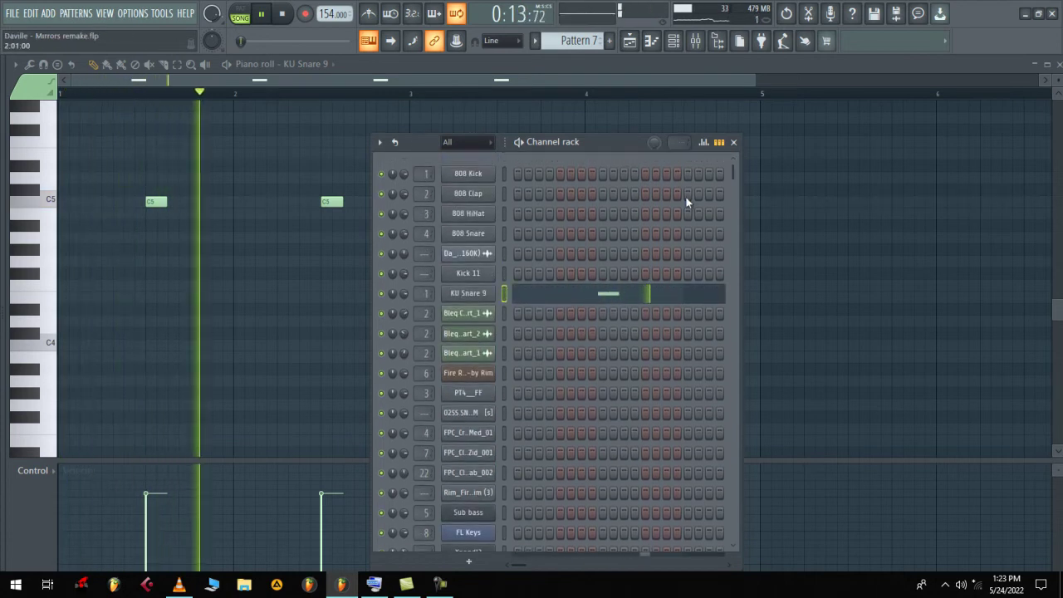
left_click_drag(729, 175, 734, 393)
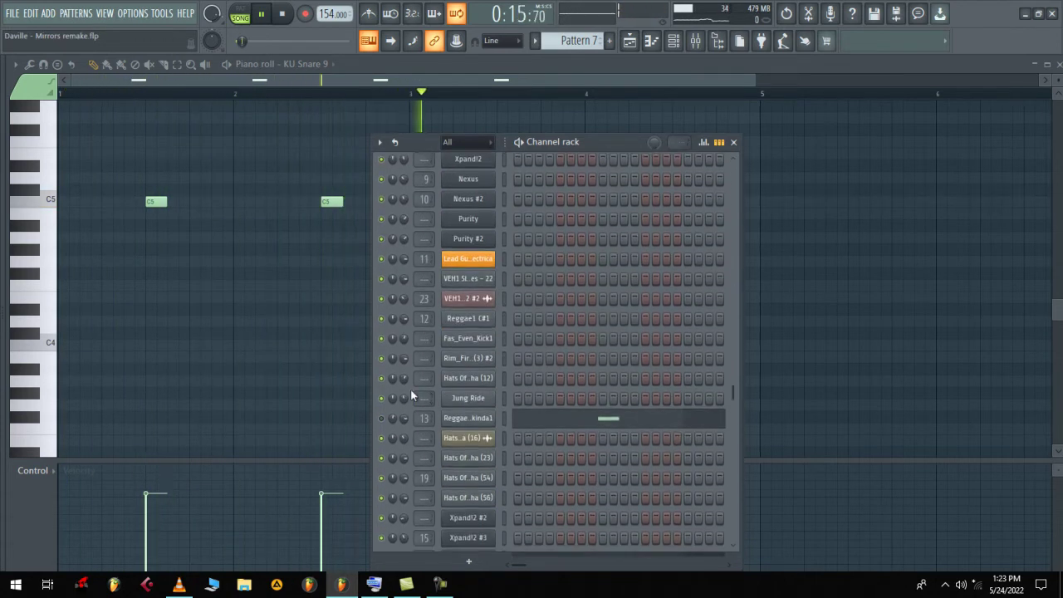
key("F5")
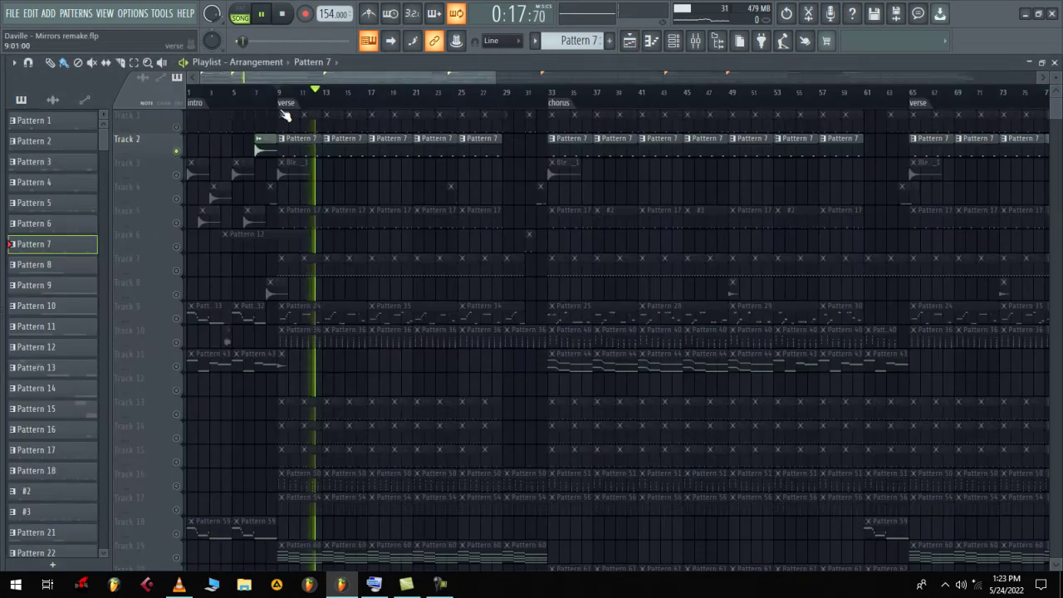
Step: Unmute Track 1 and Track 3, checking the crash clip at the verse start, and play the verse
left_click(177, 128)
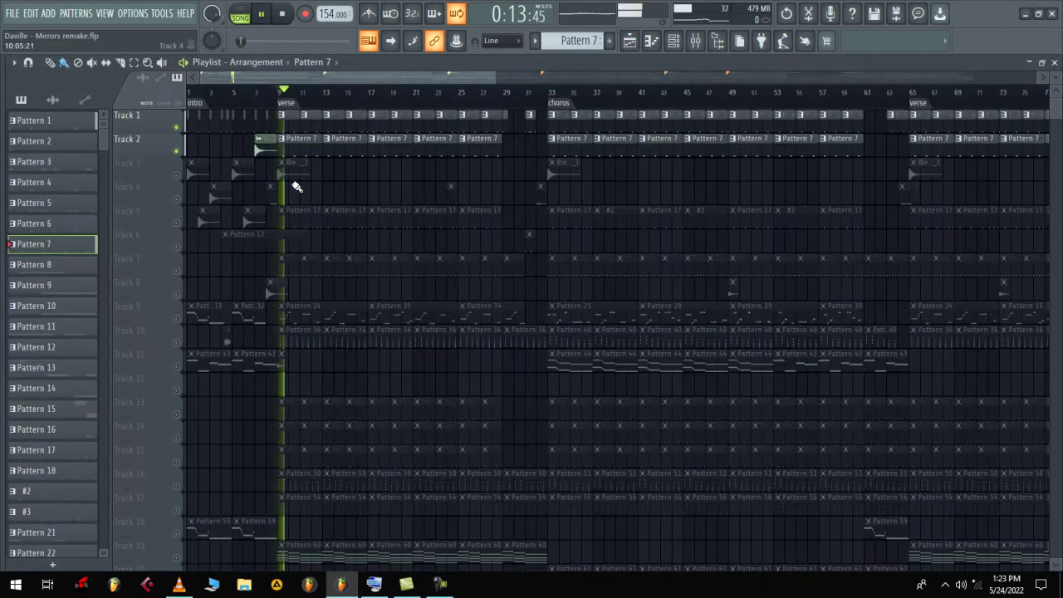
key("space")
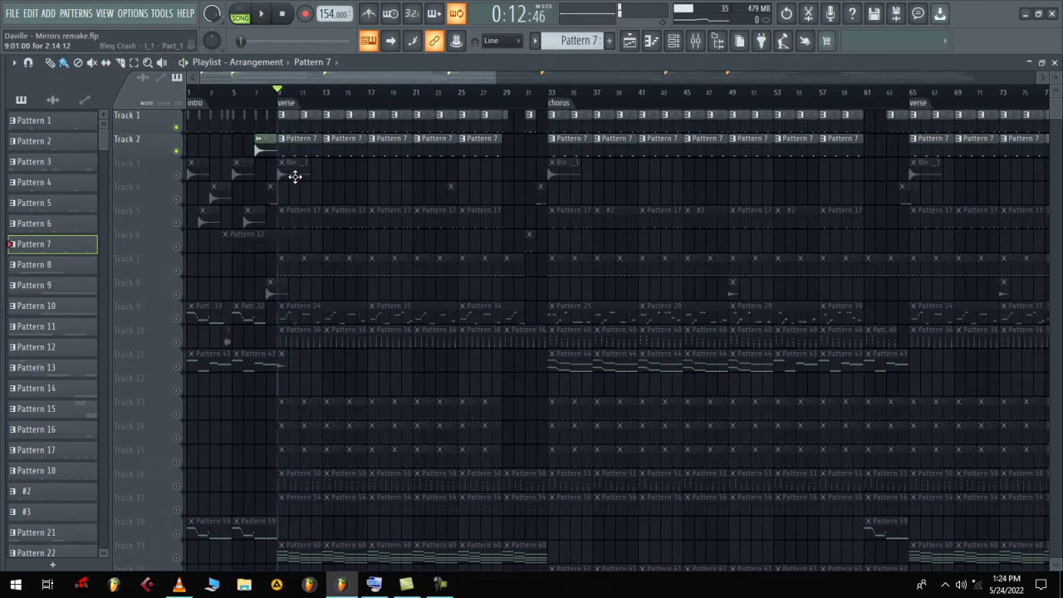
left_click(294, 176)
double_click(294, 176)
key("Escape")
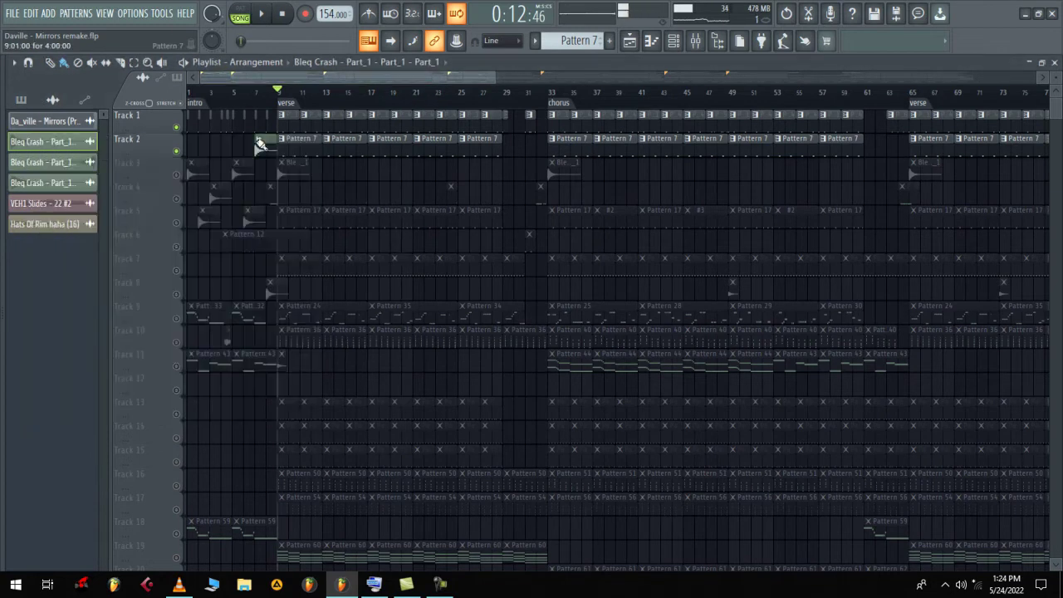
left_click(177, 175)
key("space")
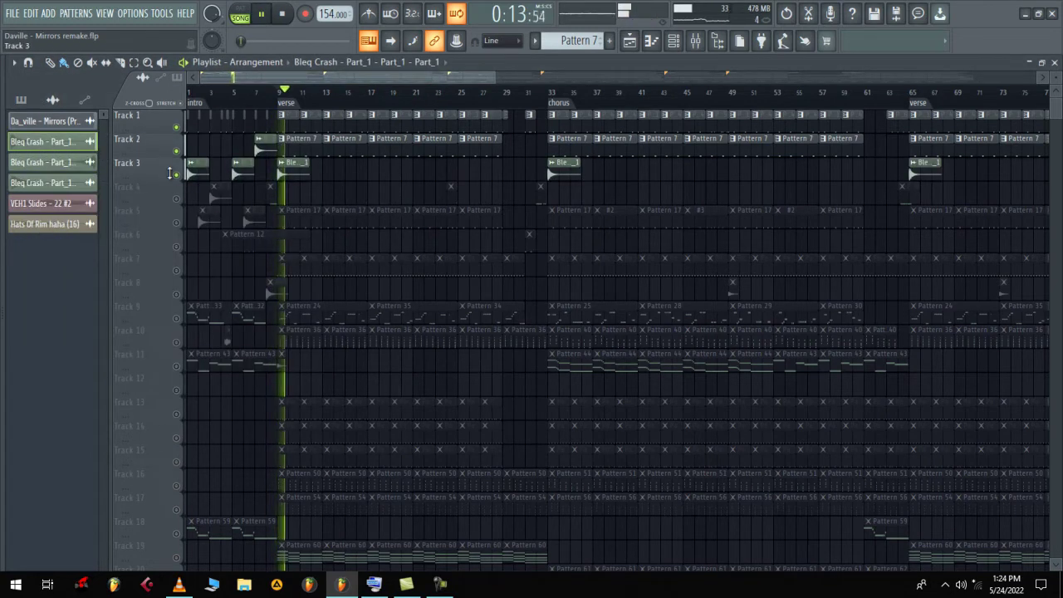
Step: Unmute Track 5 and show the notes of its first verse clip, Pattern 17, in the piano roll
key("space")
left_click(177, 224)
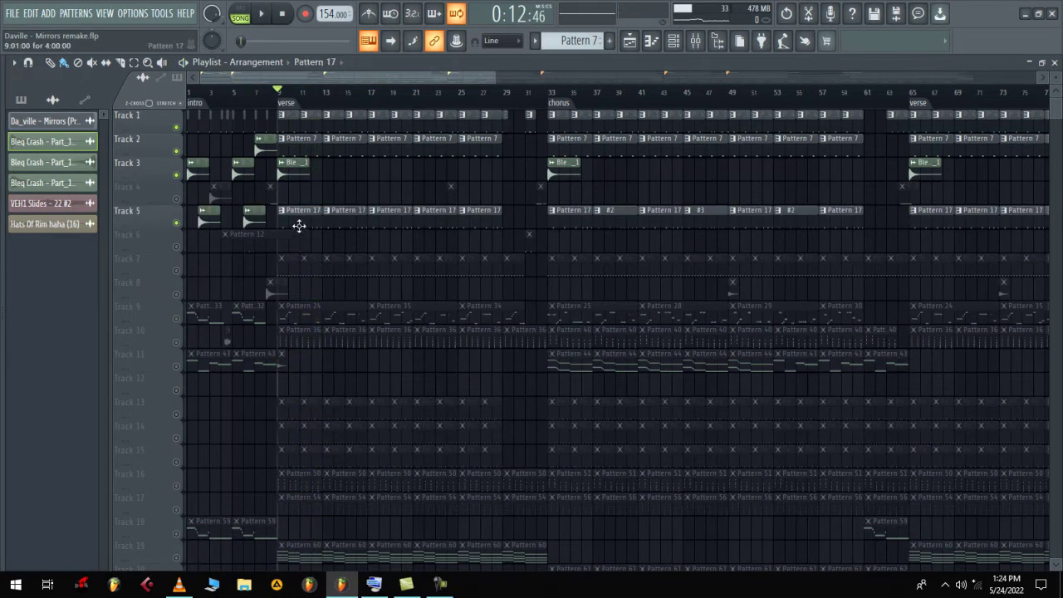
double_click(299, 226)
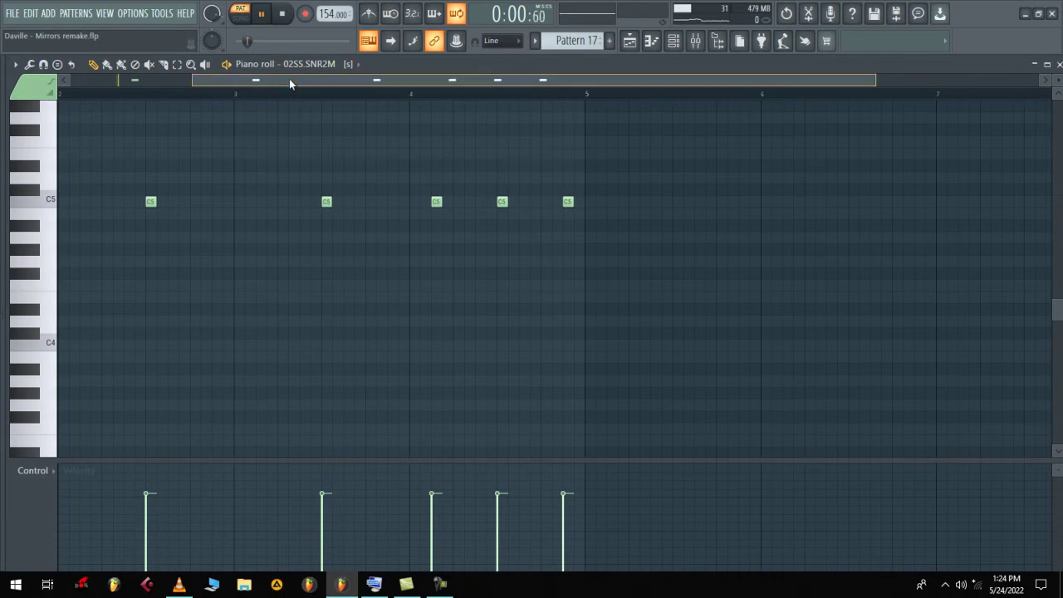
scroll(586, 175, "up", 2)
Step: Examine the channels layered in Pattern 17 in the Channel rack, including the Reggae1 C#1 sampler, ending back in the playlist
left_click(673, 46)
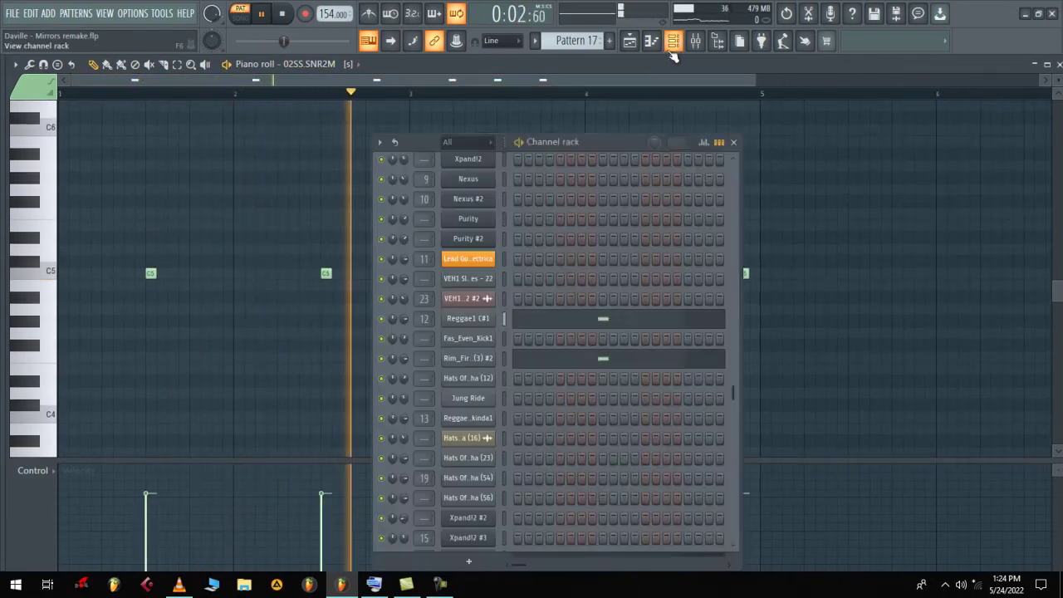
scroll(734, 415, "down", 2)
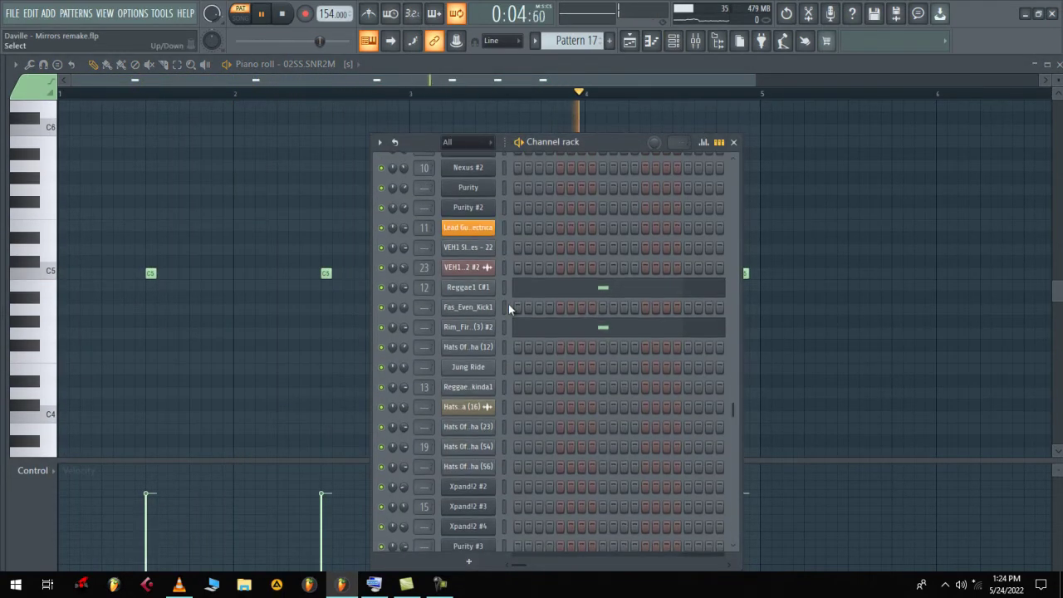
left_click(489, 289)
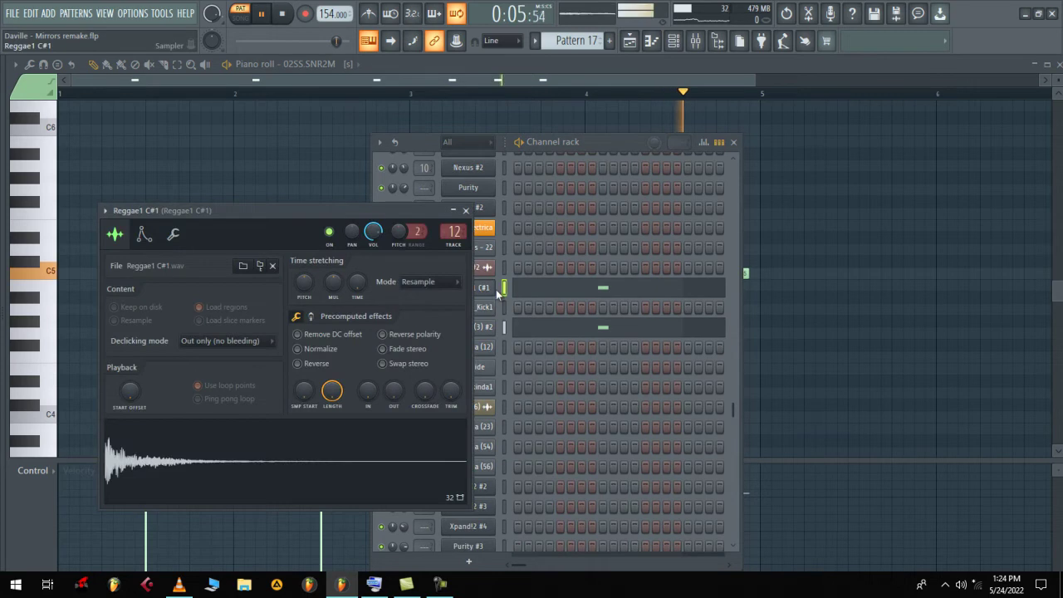
left_click(604, 146)
left_click_drag(733, 408, 726, 291)
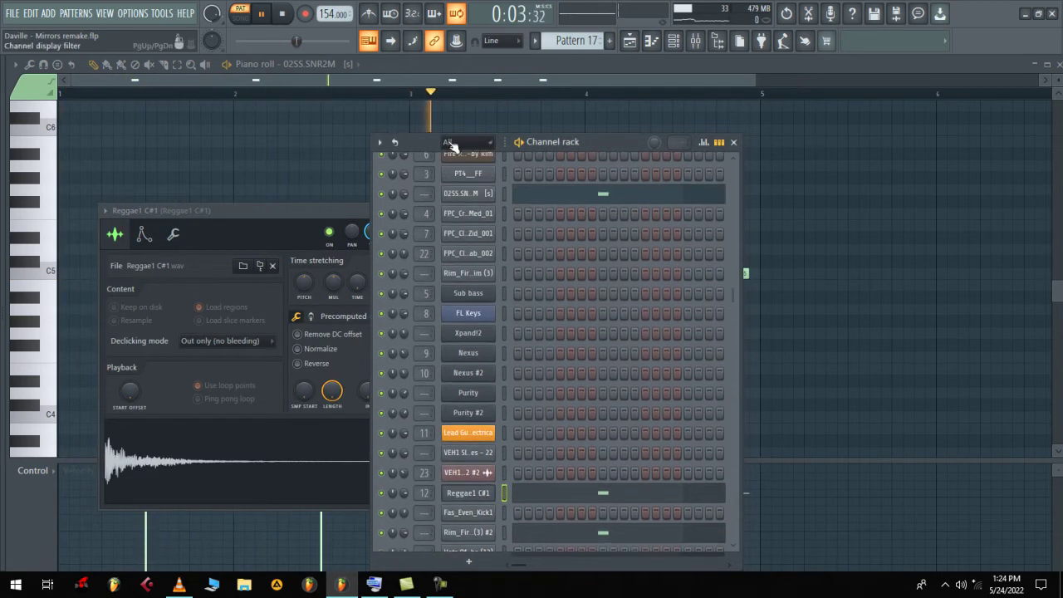
left_click(629, 43)
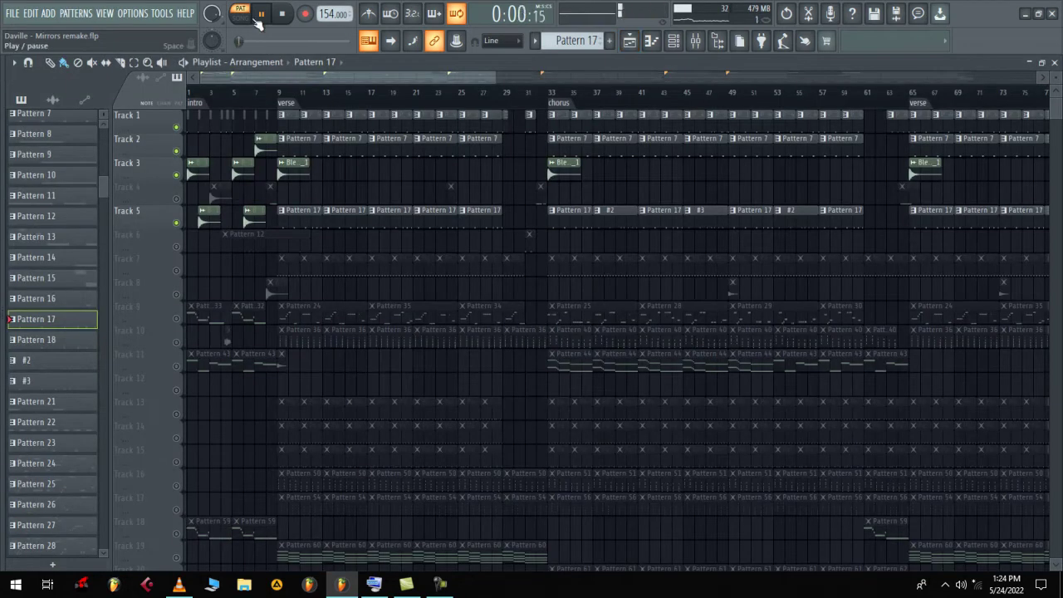
Step: Select the verse from bar 9 to bar 33 as the loop range and play the unmuted tracks in song mode
left_click(286, 103)
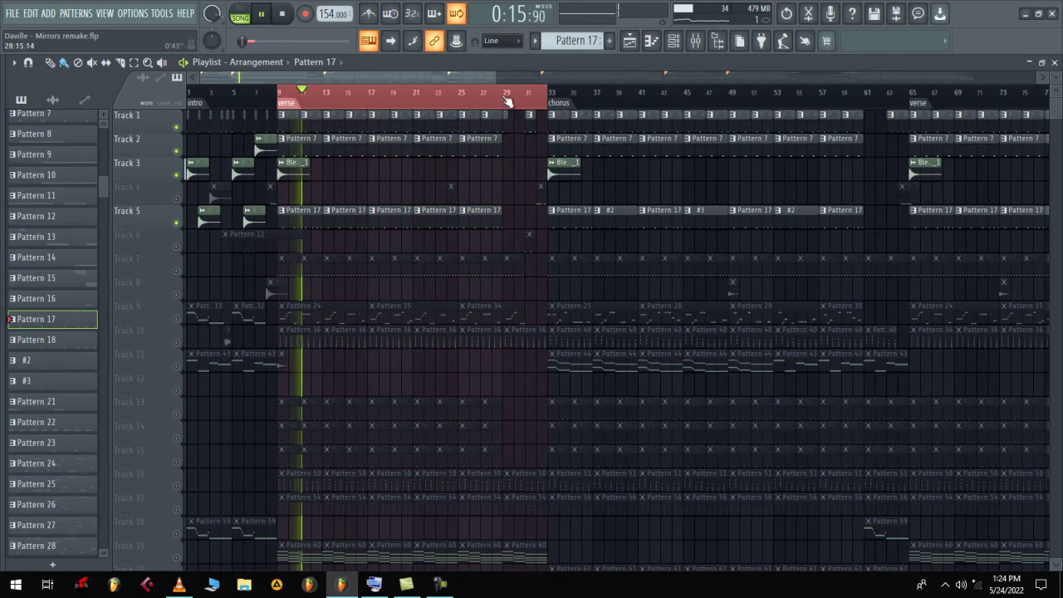
left_click_drag(496, 81, 397, 80)
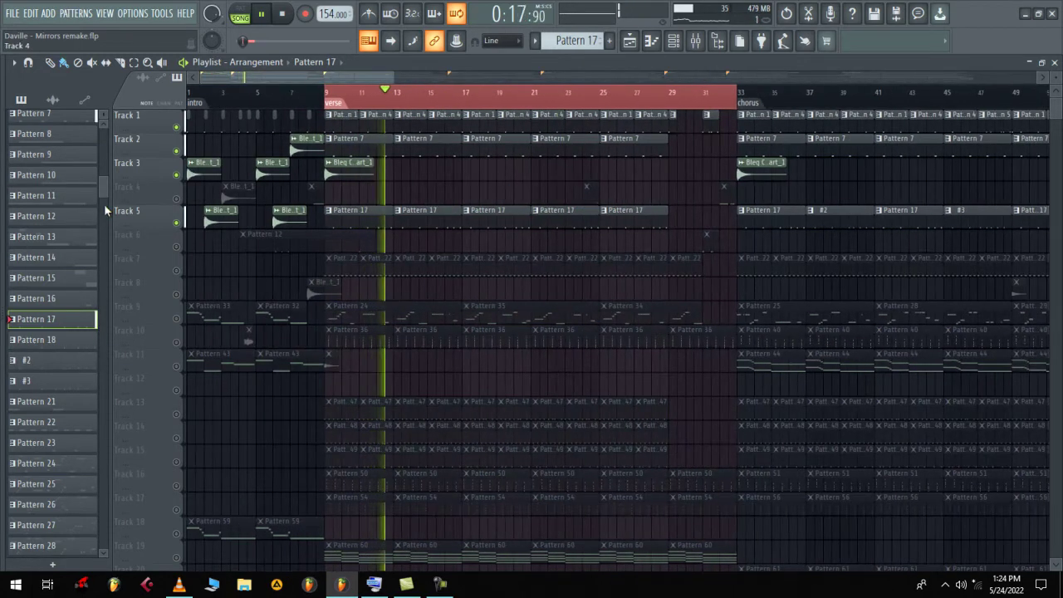
key("space")
Step: Unmute Track 7 and audition its hi-hat Pattern 22, both alone and within the looped verse
left_click(176, 271)
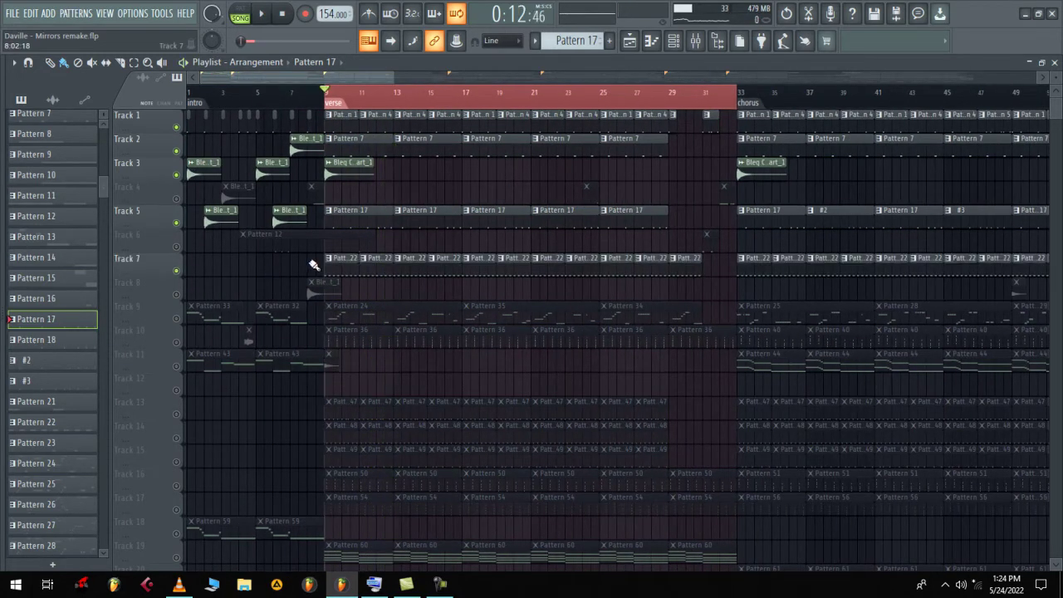
double_click(338, 267)
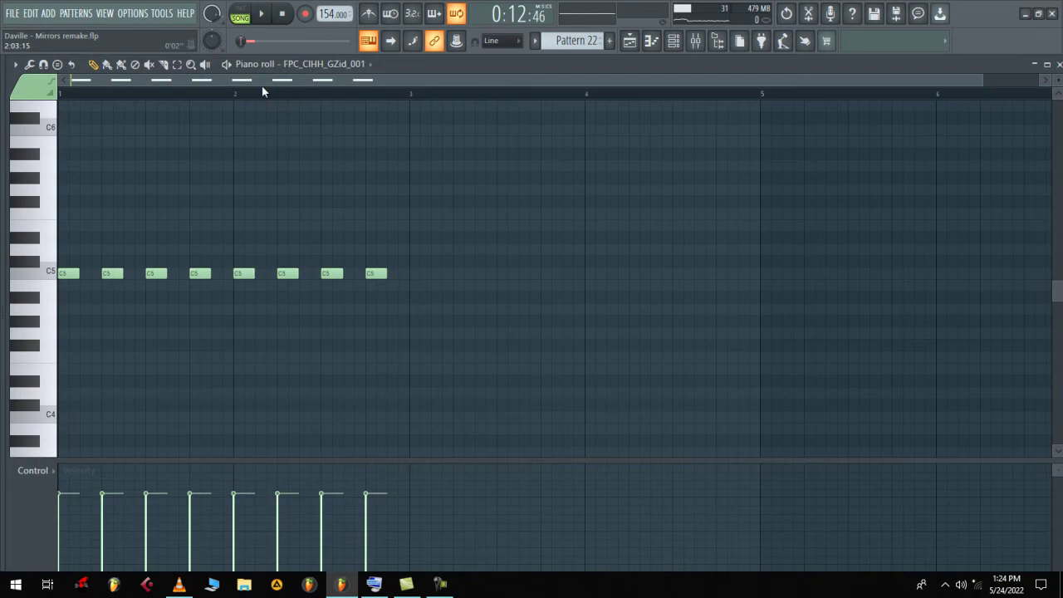
left_click(262, 15)
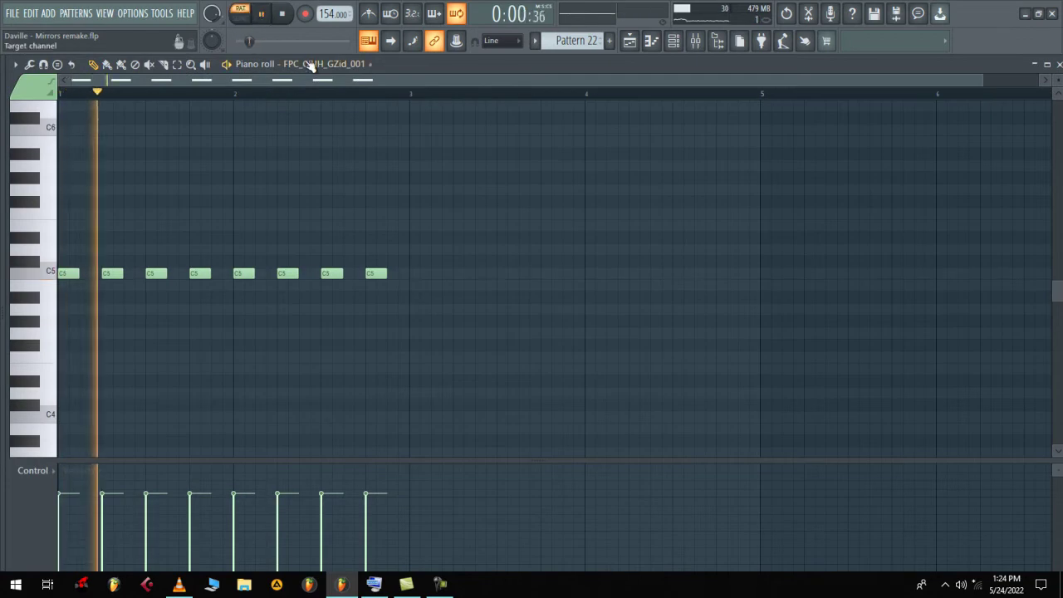
left_click(673, 42)
left_click(630, 41)
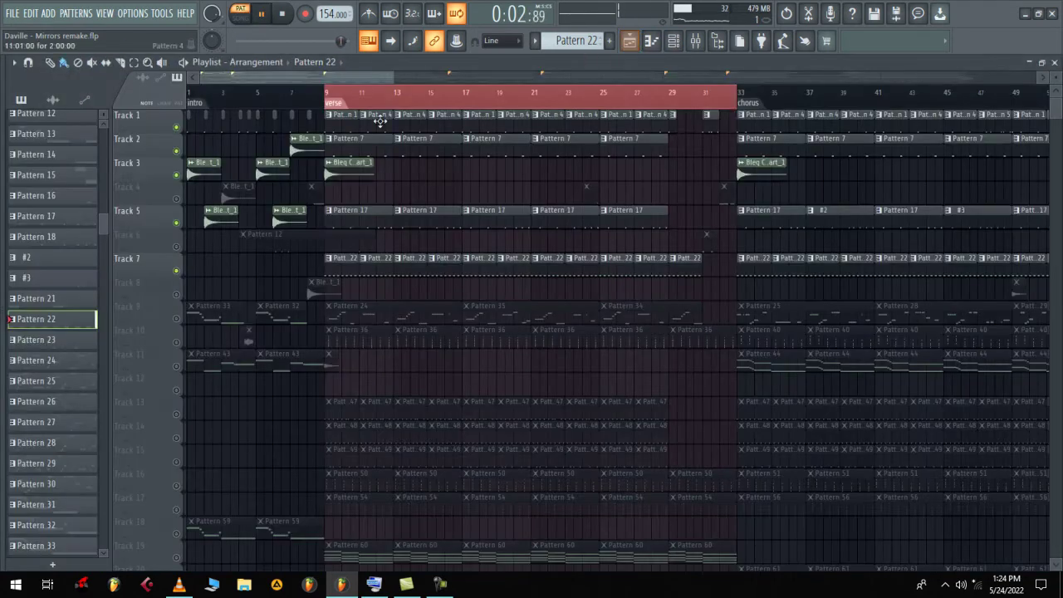
left_click(240, 17)
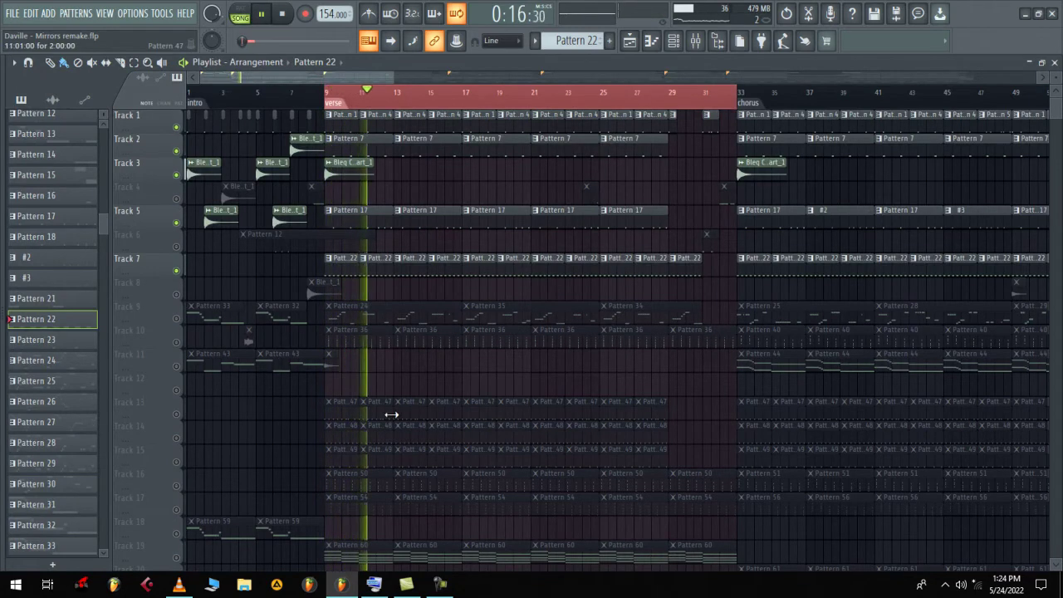
key("space")
Step: Unmute Track 10 and show the notes of its first verse clip, Pattern 36, in the piano roll
left_click(177, 342)
left_click(361, 364)
left_click(366, 359)
double_click(362, 335)
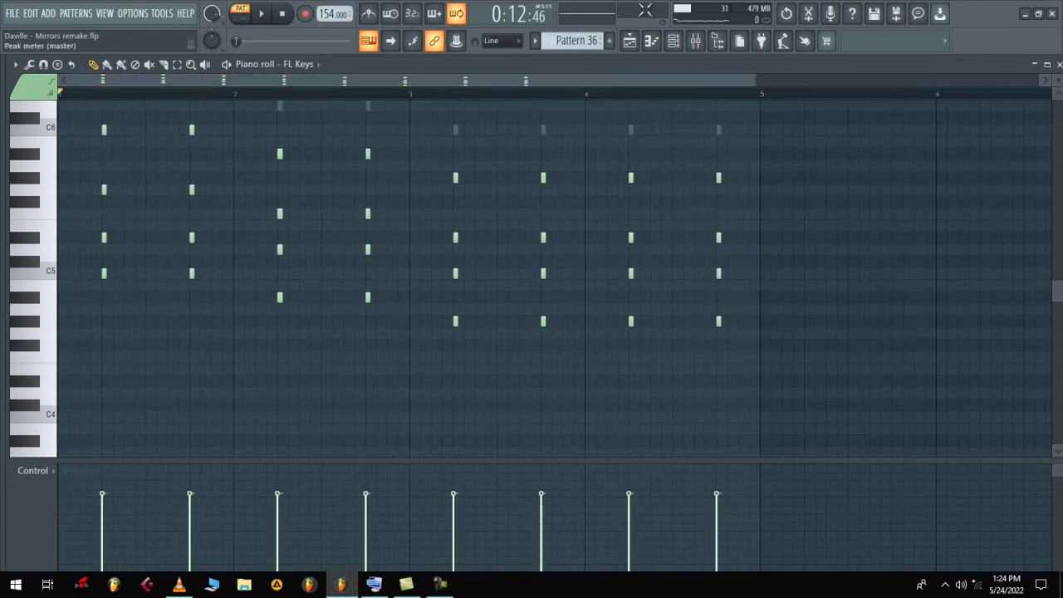
Step: Mute the other layers of Pattern 36 in the Channel rack and audition the FL Keys chords alone against the piano roll notes
left_click(685, 44)
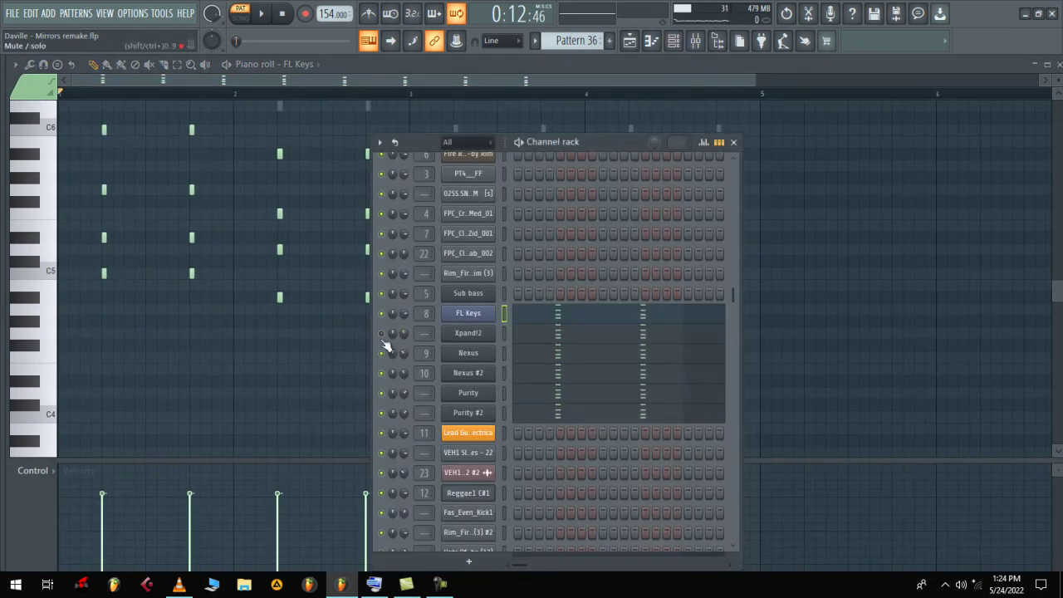
key("space")
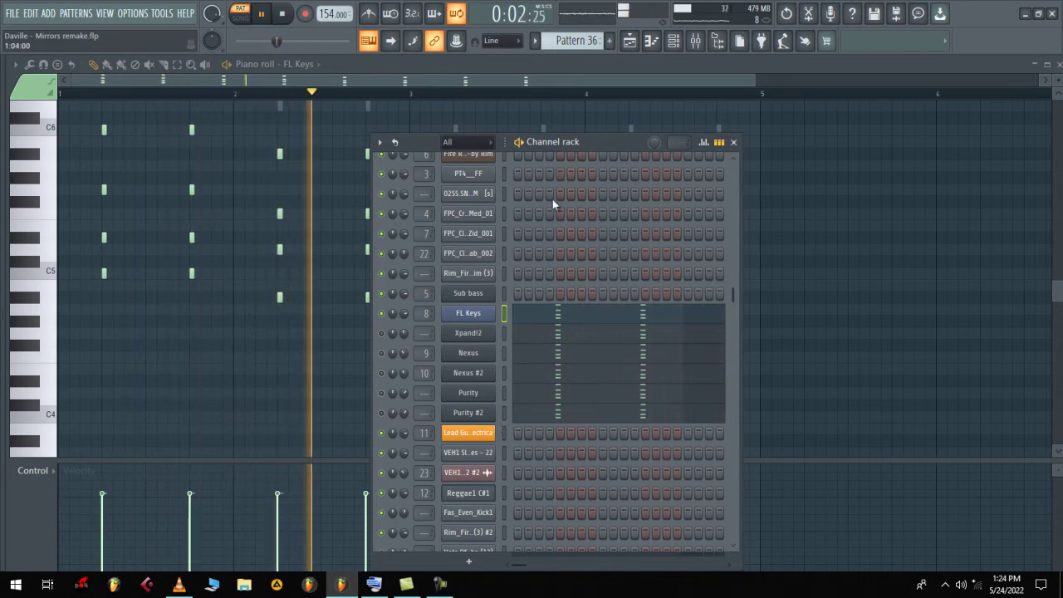
left_click_drag(593, 143, 605, 572)
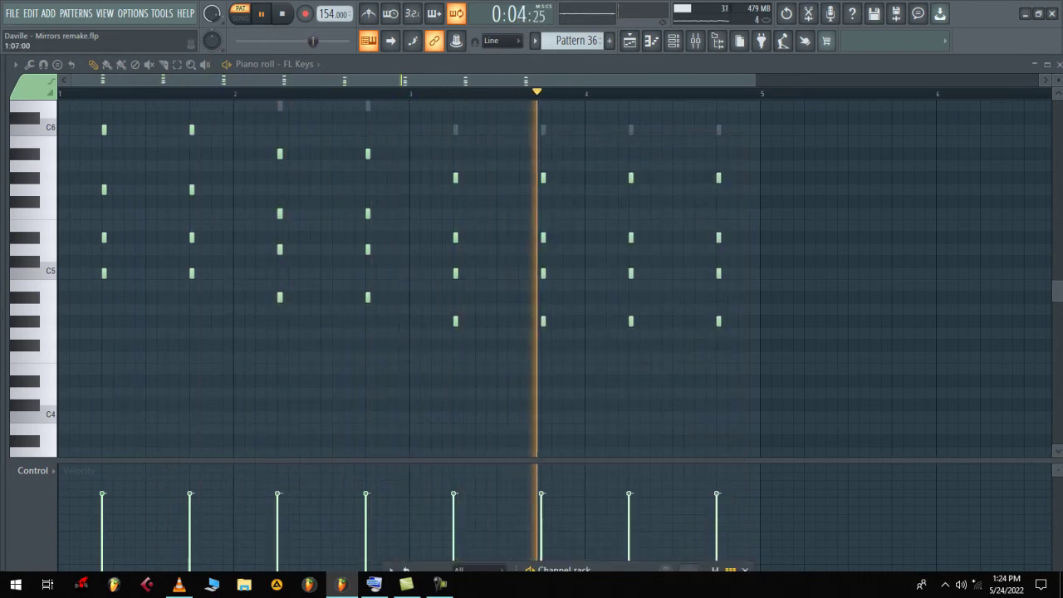
left_click_drag(605, 570, 586, 109)
key("space")
key("space")
Step: Examine Pattern 36's Xpand!2 layer with the Reduced Piano part and its two Nexus layers with the GT Muted Clean 1 preset
left_click(463, 304)
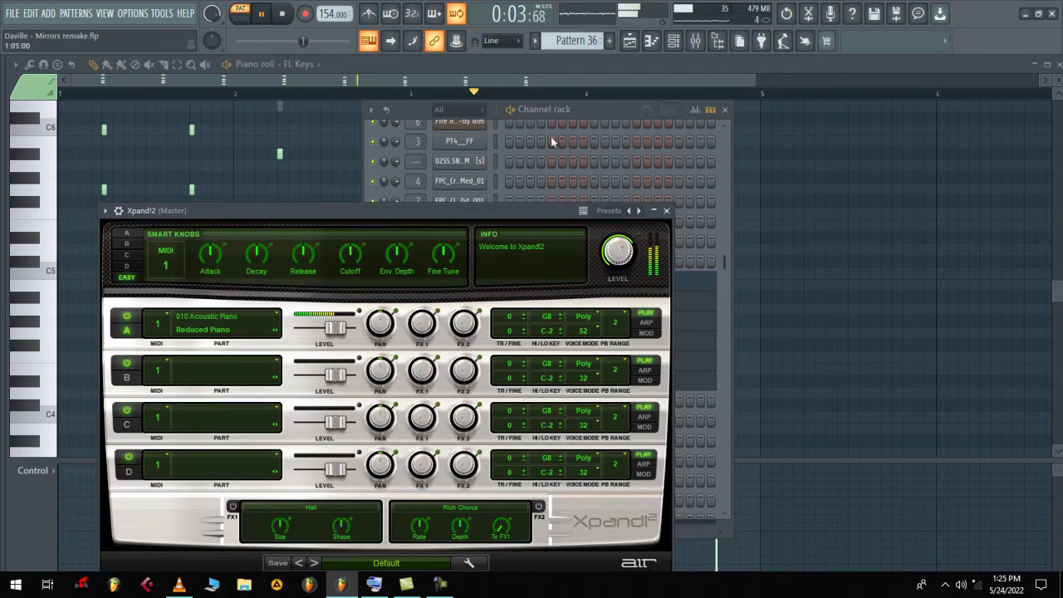
left_click(580, 109)
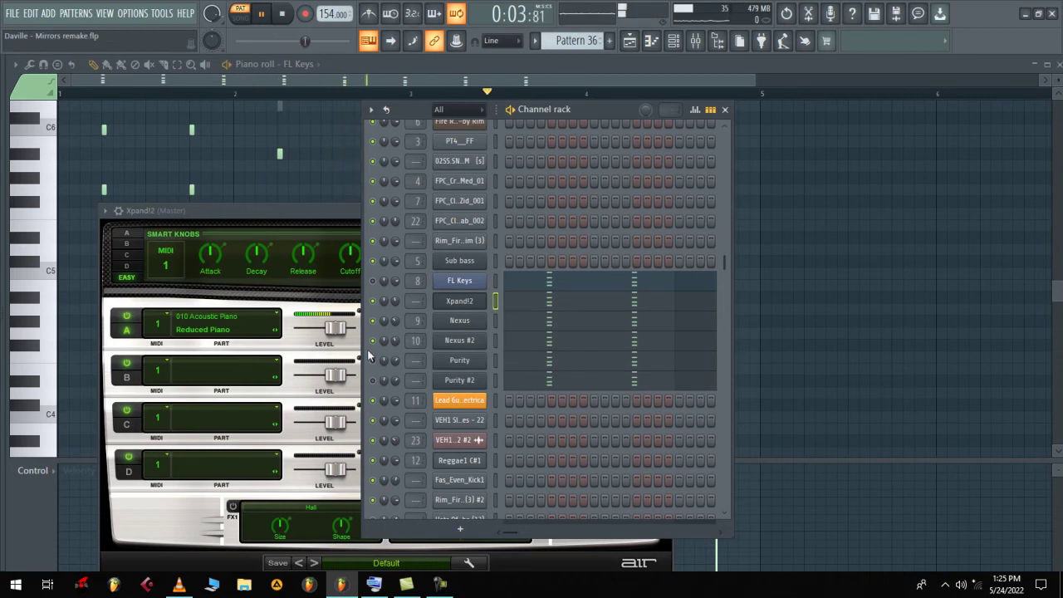
left_click(460, 341)
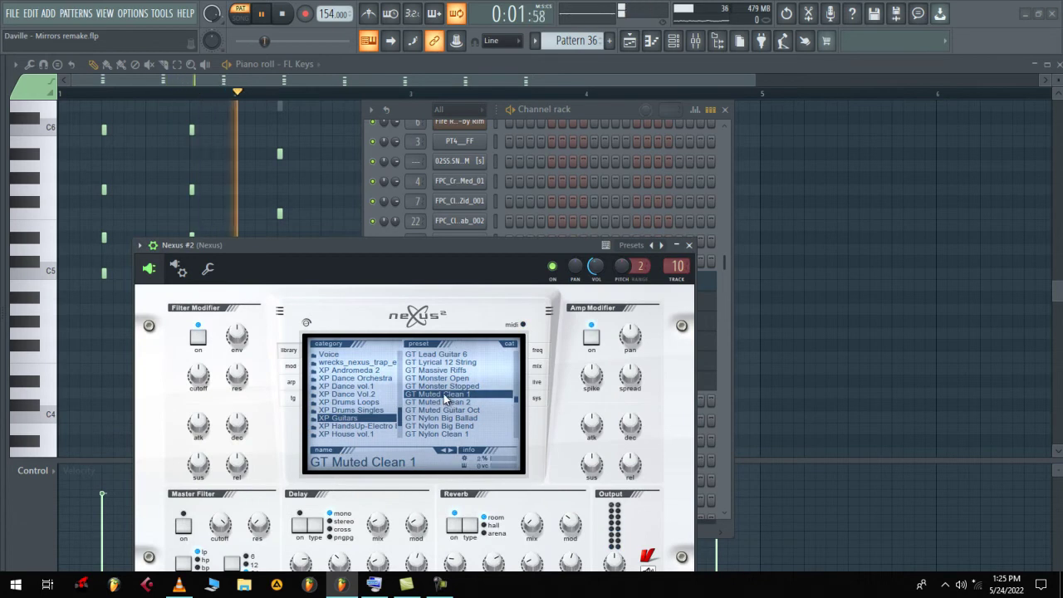
left_click(575, 116)
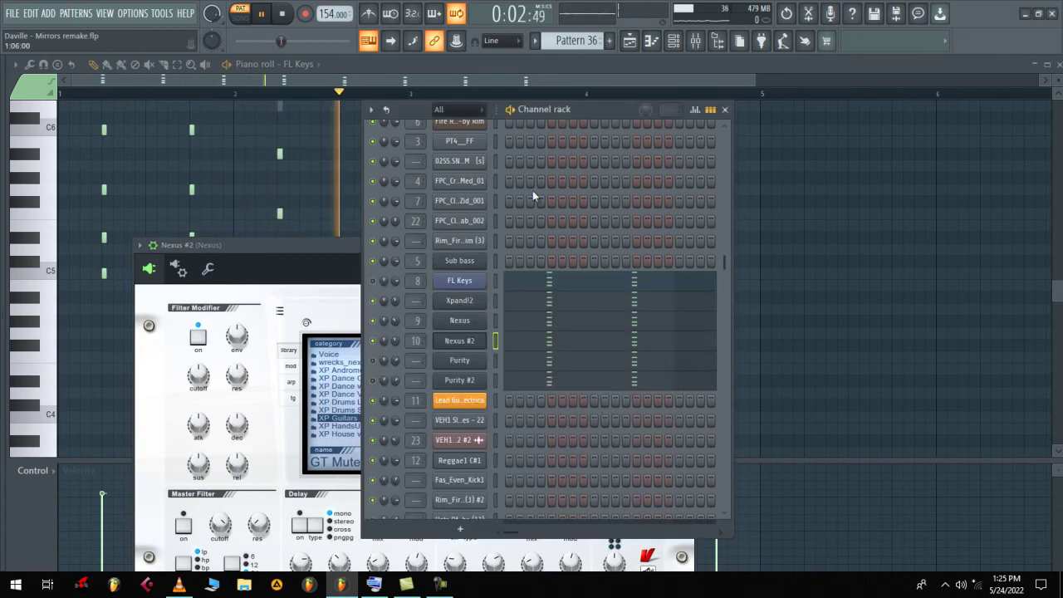
left_click(462, 322)
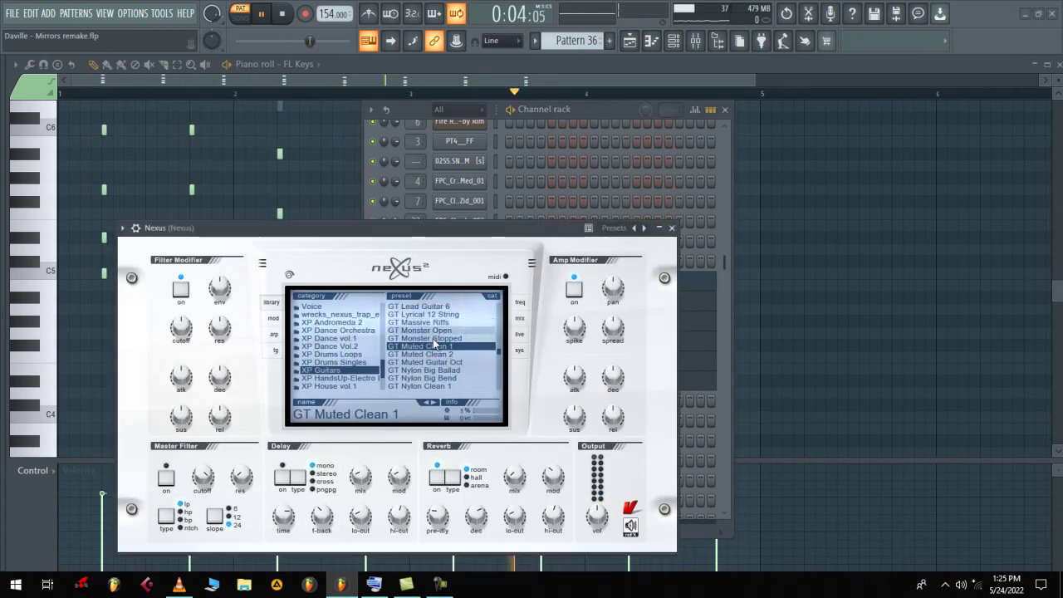
left_click(565, 111)
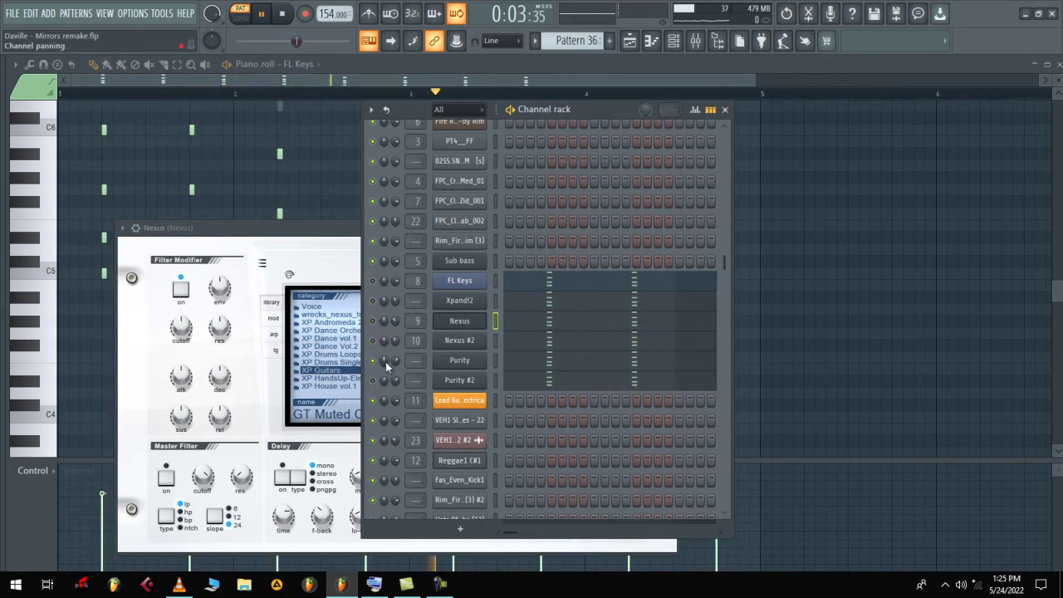
Step: Examine the Purity layer's E.Organ 1 preset, recheck Nexus #2, and unmute the layers of Pattern 36 again
left_click(443, 361)
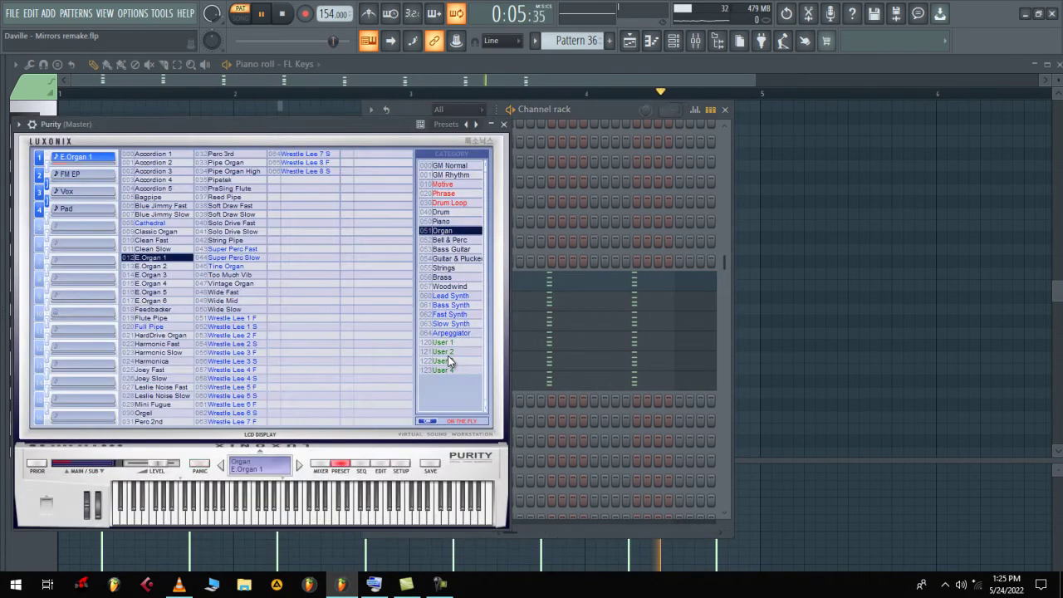
left_click(565, 107)
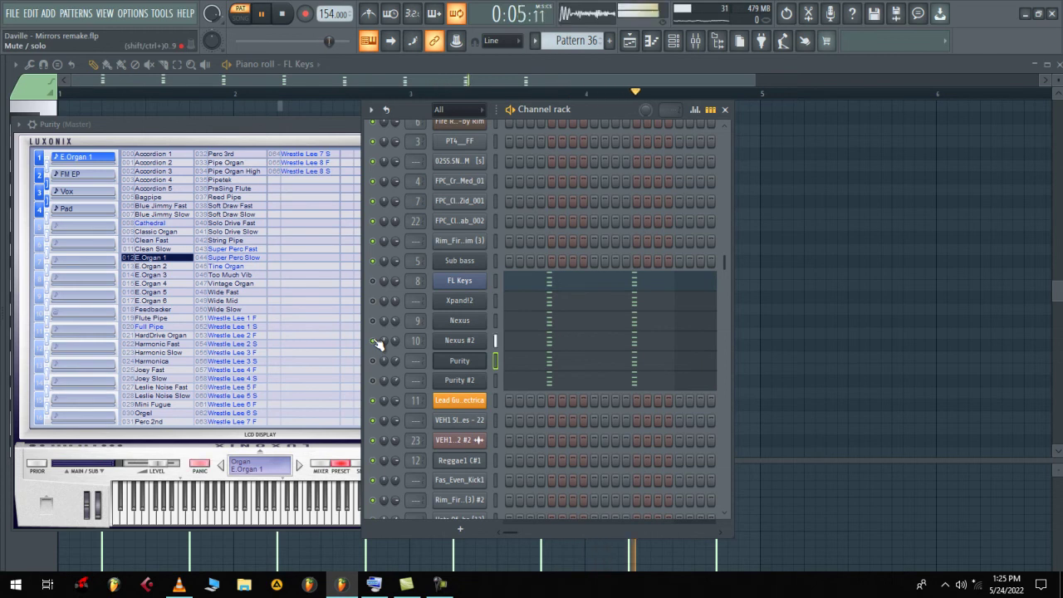
left_click(462, 342)
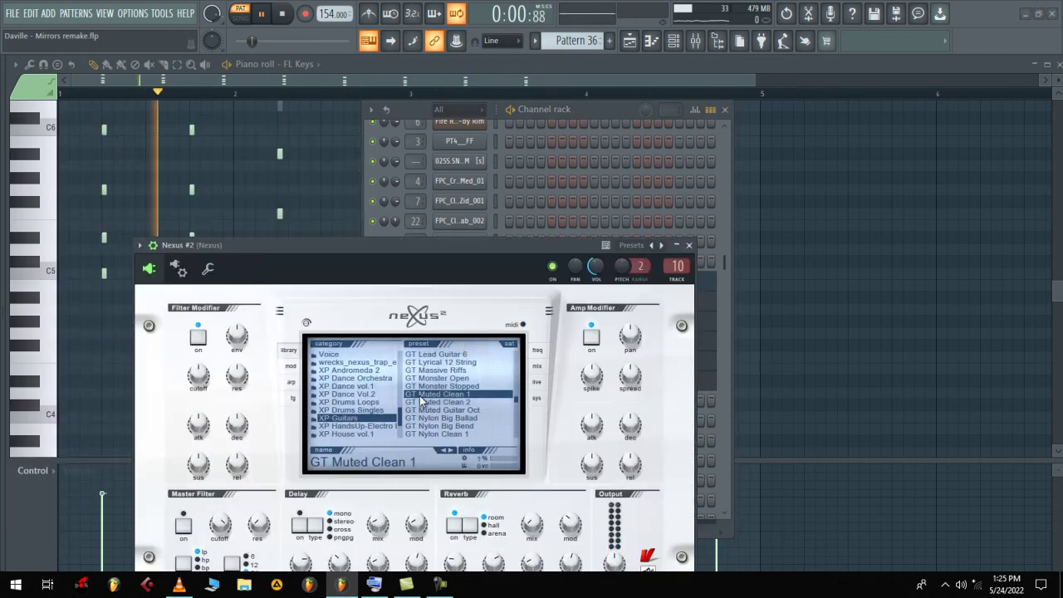
left_click(573, 111)
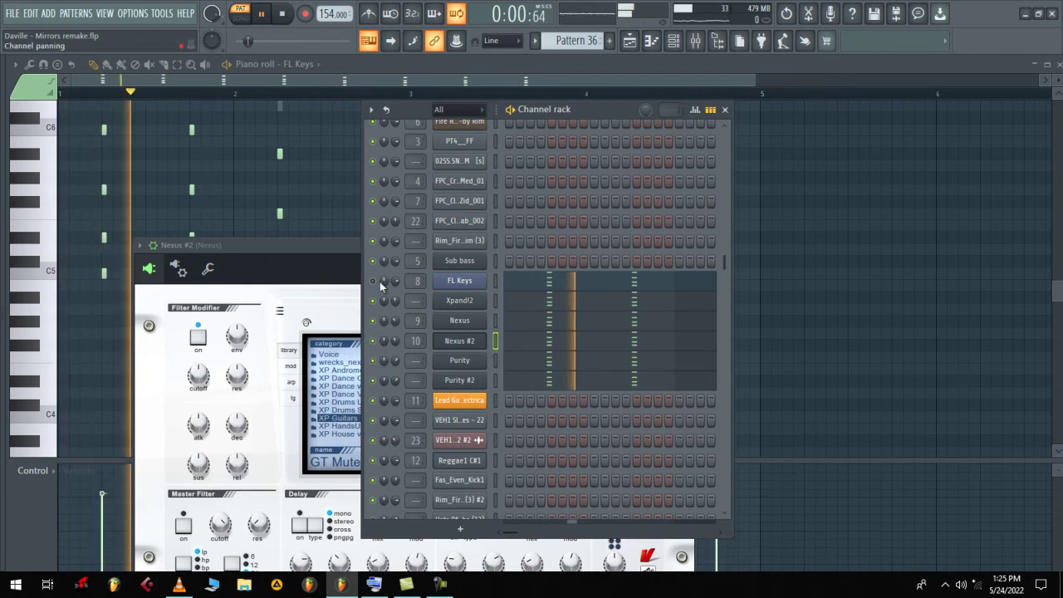
Step: Return to the playlist and play the looped verse in song mode with Track 10 included, then stop playback
left_click(631, 41)
left_click(240, 17)
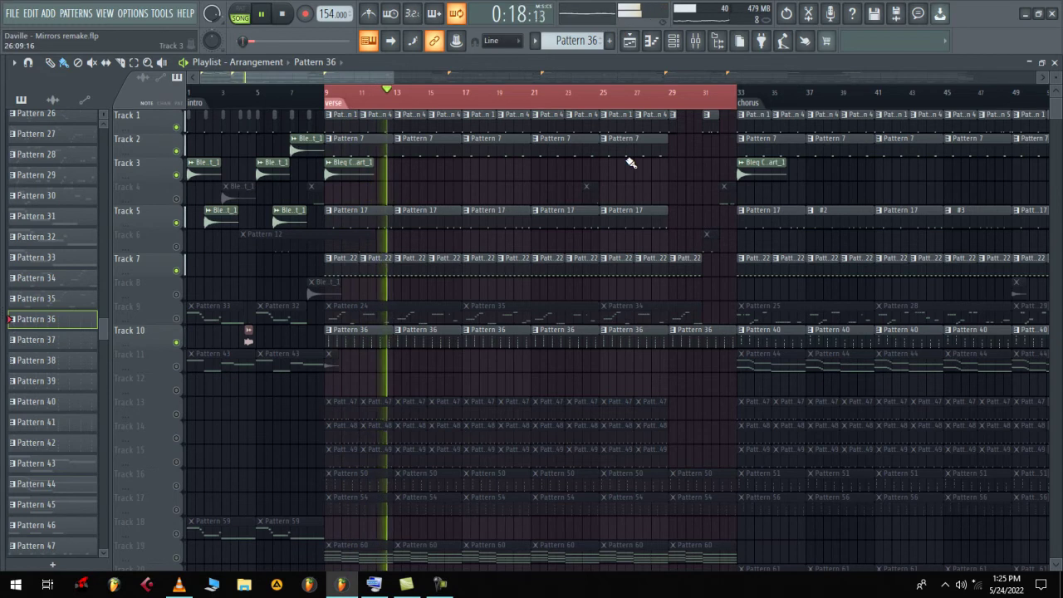
key("space")
Step: Unmute Track 13 and audition its first verse clip, Pattern 47, in the piano roll
left_click(177, 415)
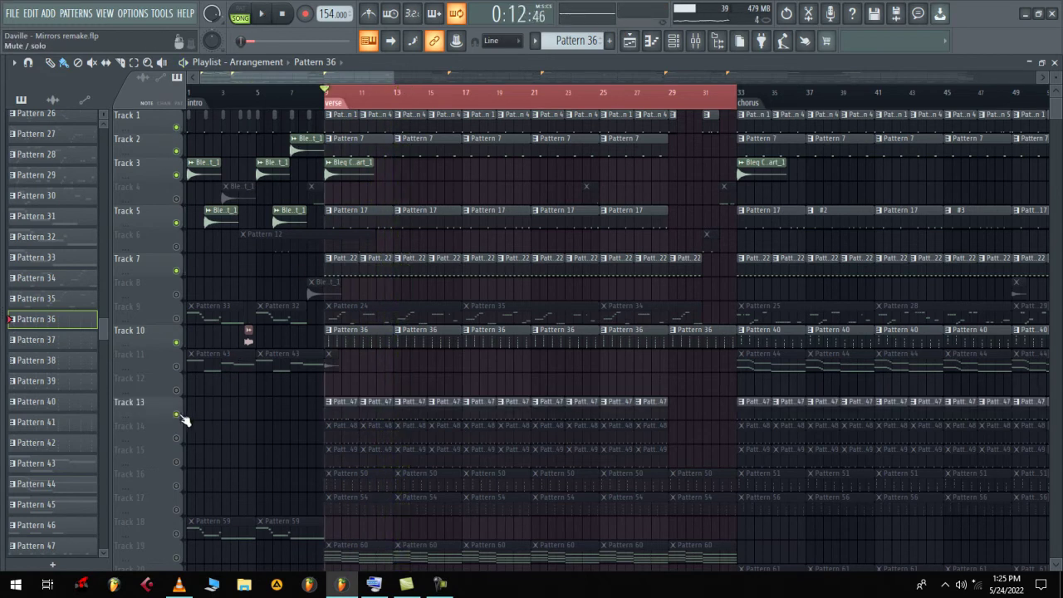
double_click(327, 409)
left_click(261, 13)
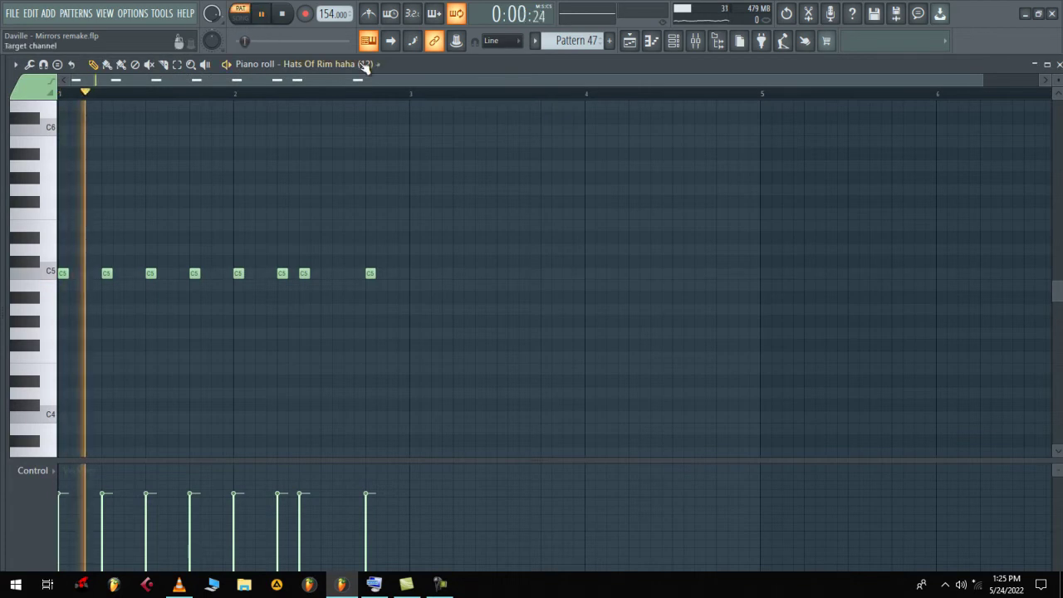
Step: Examine the Hats Of Rim haha (12) sampler used by Pattern 47, and play the verse from the playlist in song mode
left_click(676, 42)
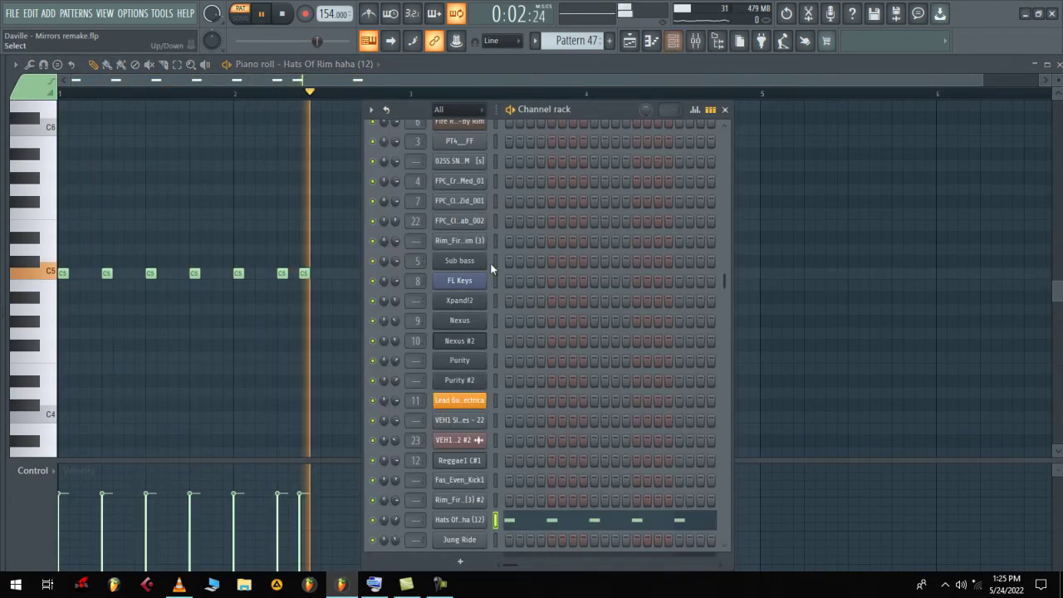
left_click(463, 521)
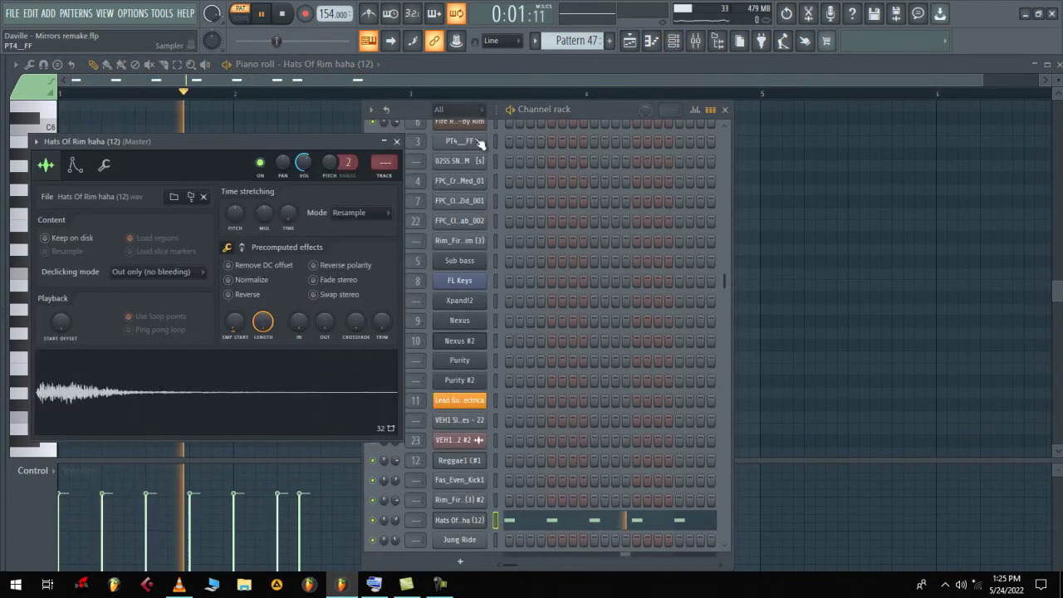
left_click(630, 42)
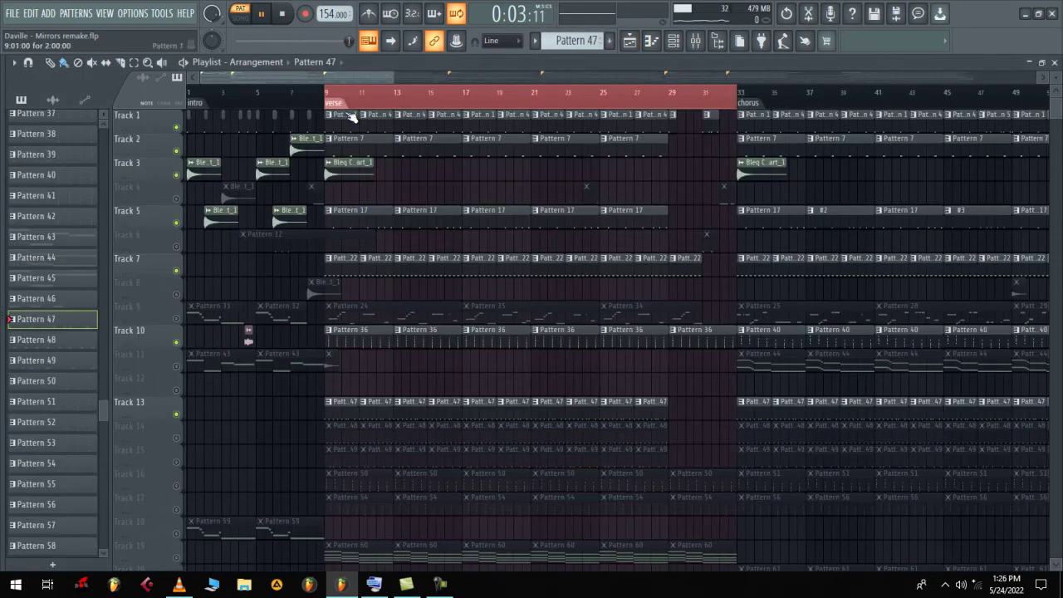
left_click(331, 101)
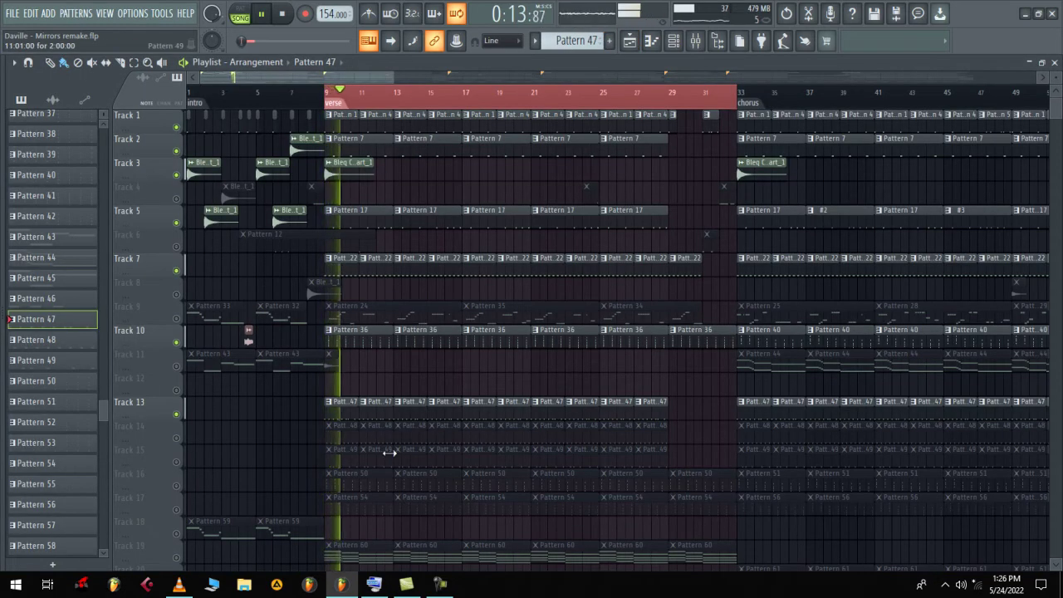
Step: Audition Track 14's Pattern 48 and Track 15's Pattern 49 in the piano roll, ending back in the playlist
double_click(338, 433)
left_click(240, 18)
key("space")
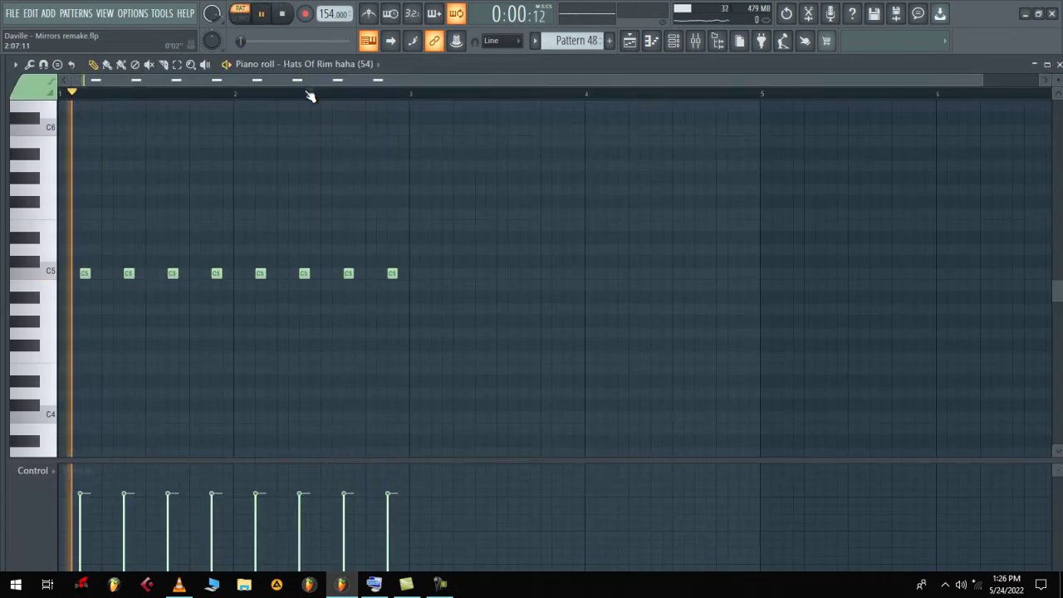
left_click(630, 40)
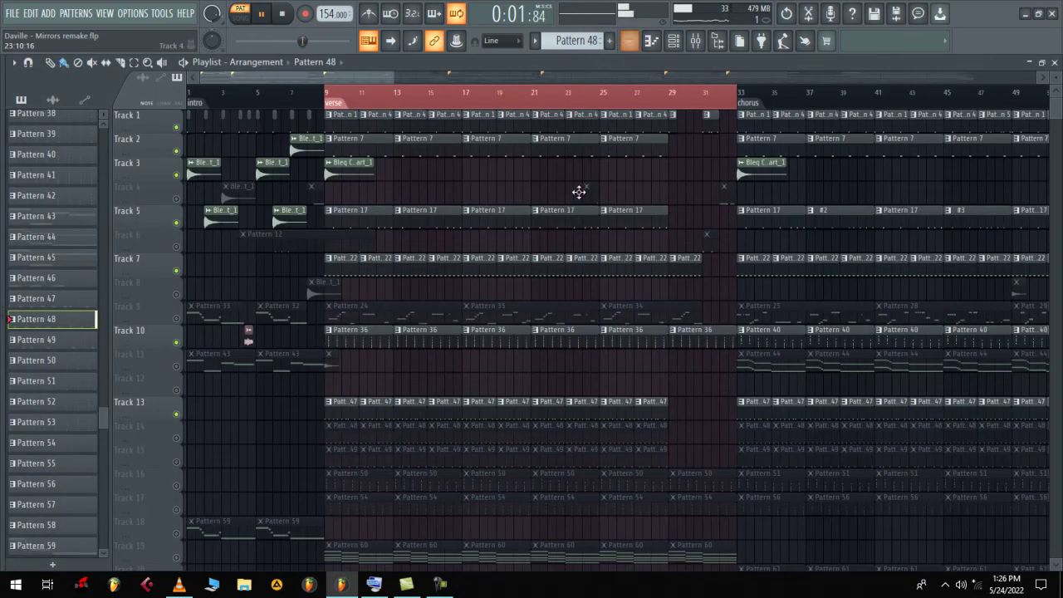
double_click(335, 462)
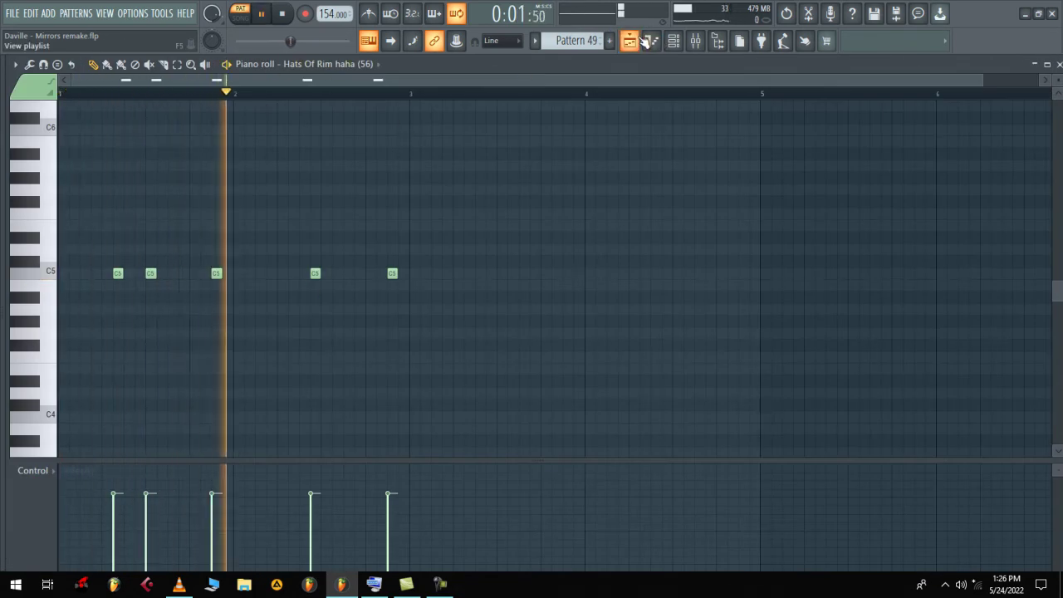
left_click(630, 41)
Step: Unmute Tracks 14 and 15 and play the looped verse in song mode
left_click(177, 463)
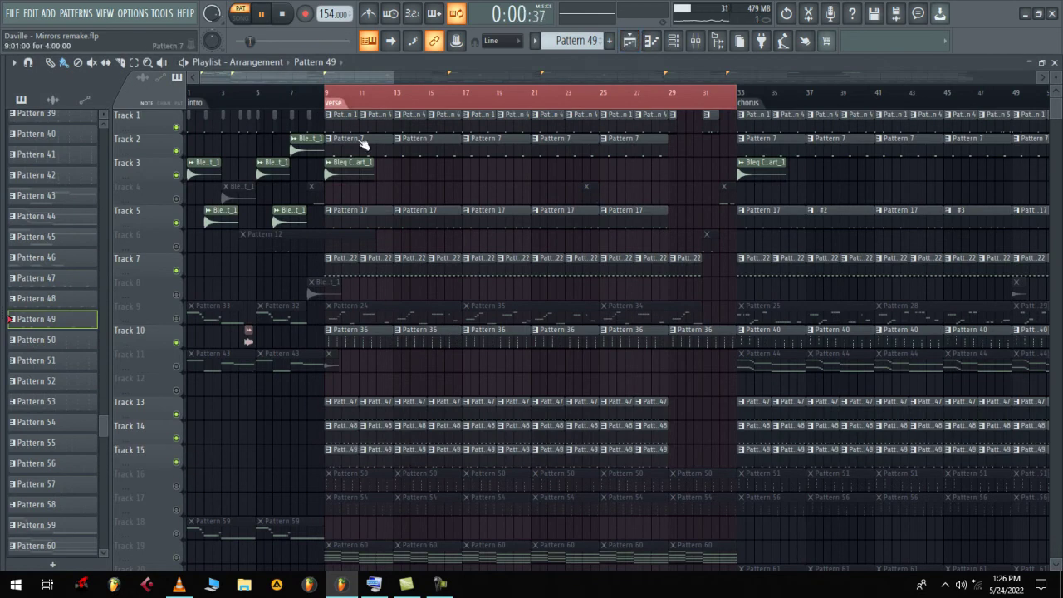
left_click(244, 18)
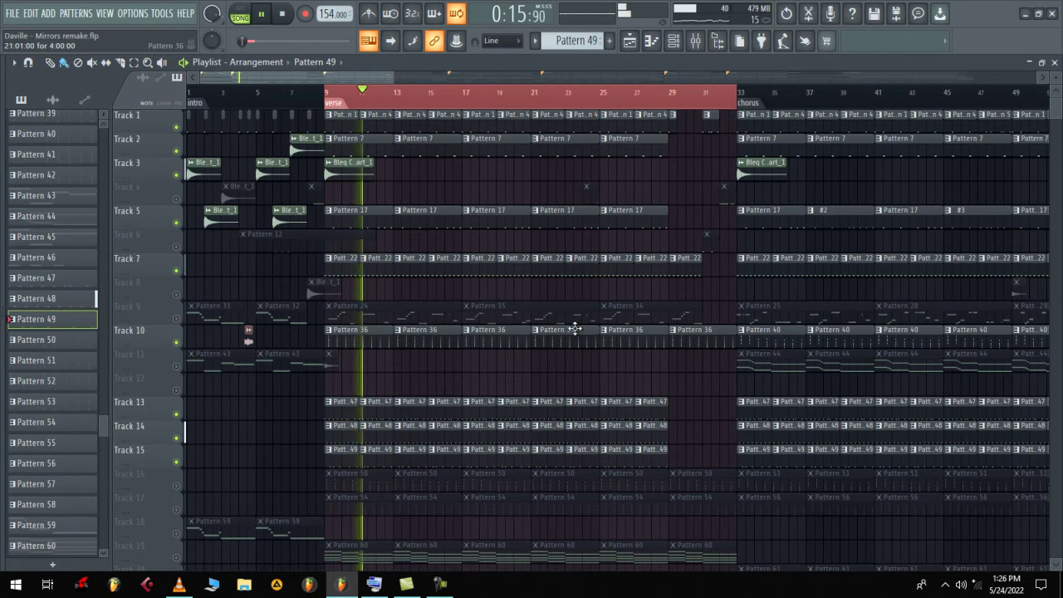
key("space")
Step: Audition the Xpand!2 #2 chords of Pattern 50 alone, and unmute Track 16 to hear them within the looped verse
double_click(338, 487)
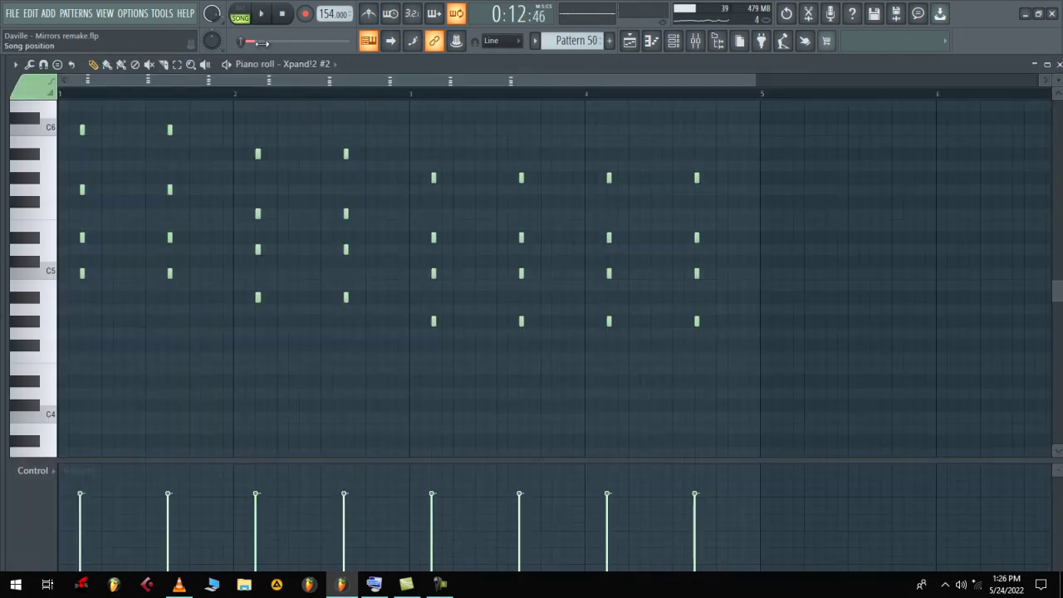
scroll(487, 103, "up", 2)
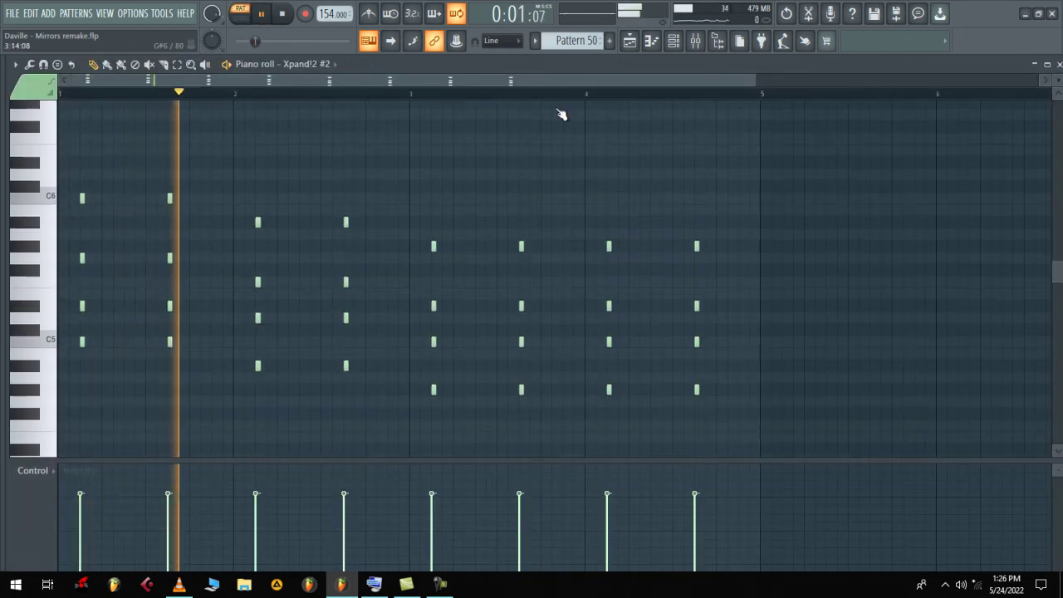
left_click(621, 42)
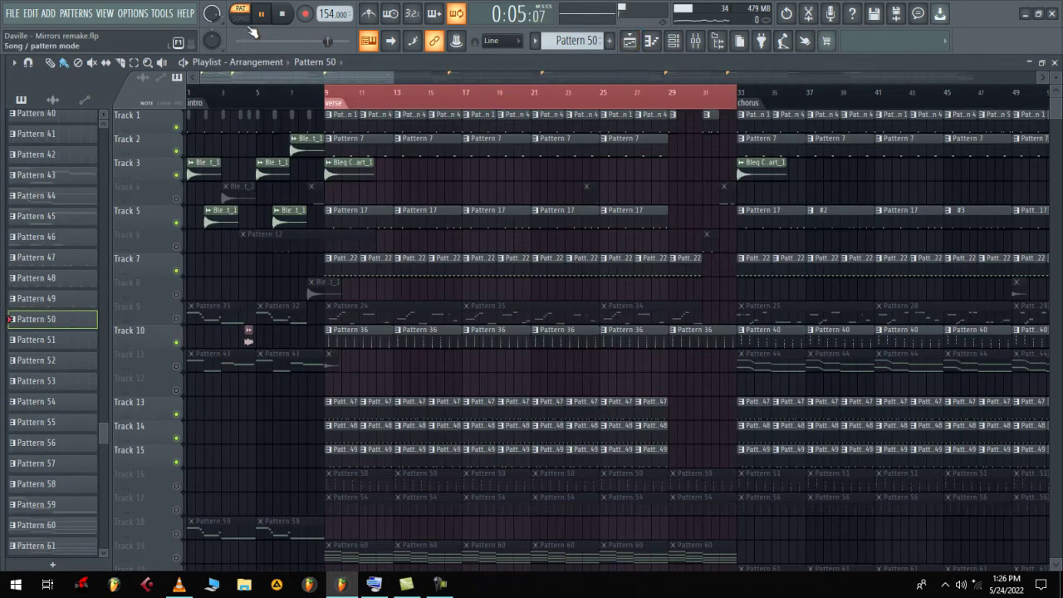
key("l")
left_click(176, 485)
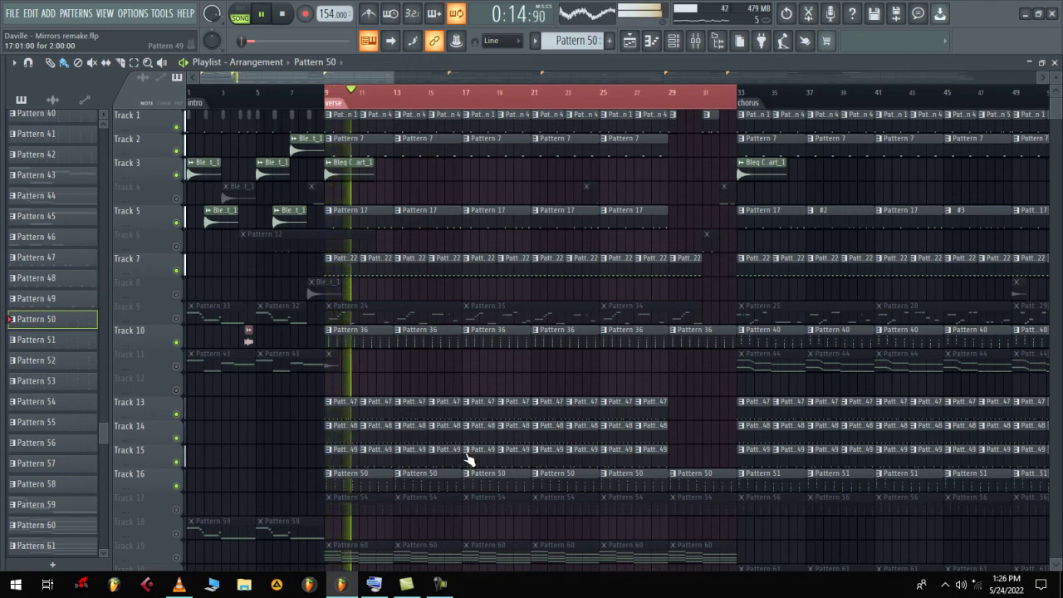
Step: Unmute Tracks 17, 19 and 18 while the verse loop plays
left_click(177, 510)
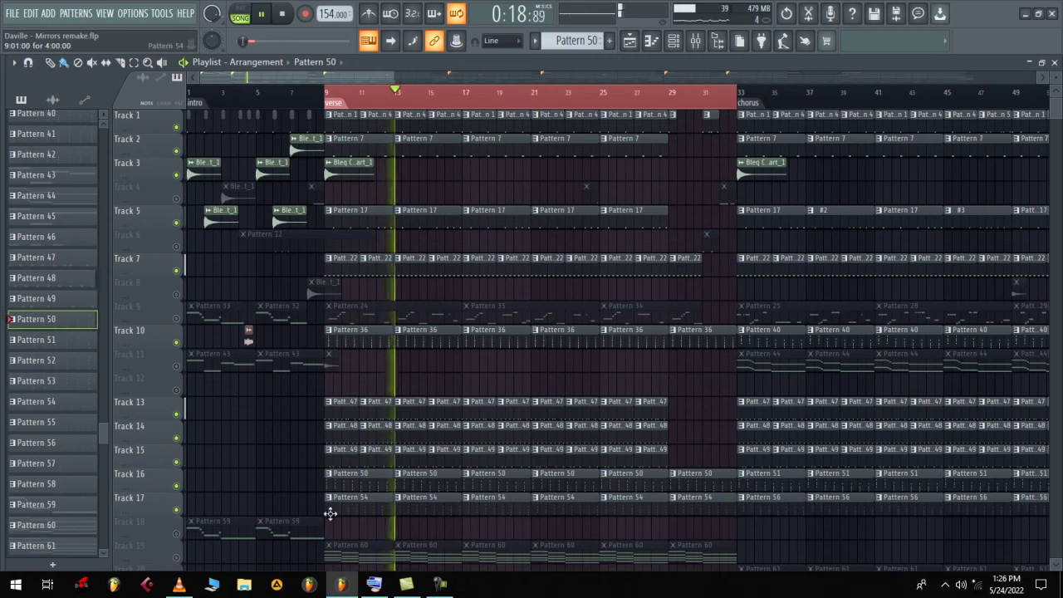
scroll(329, 514, "down", 1)
scroll(329, 514, "down", 2)
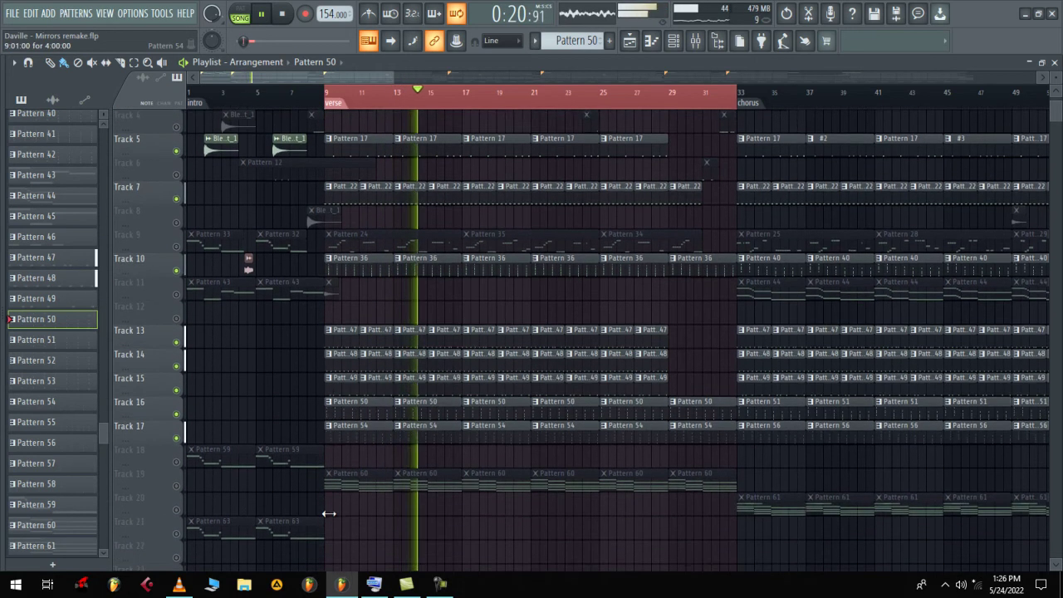
left_click(176, 486)
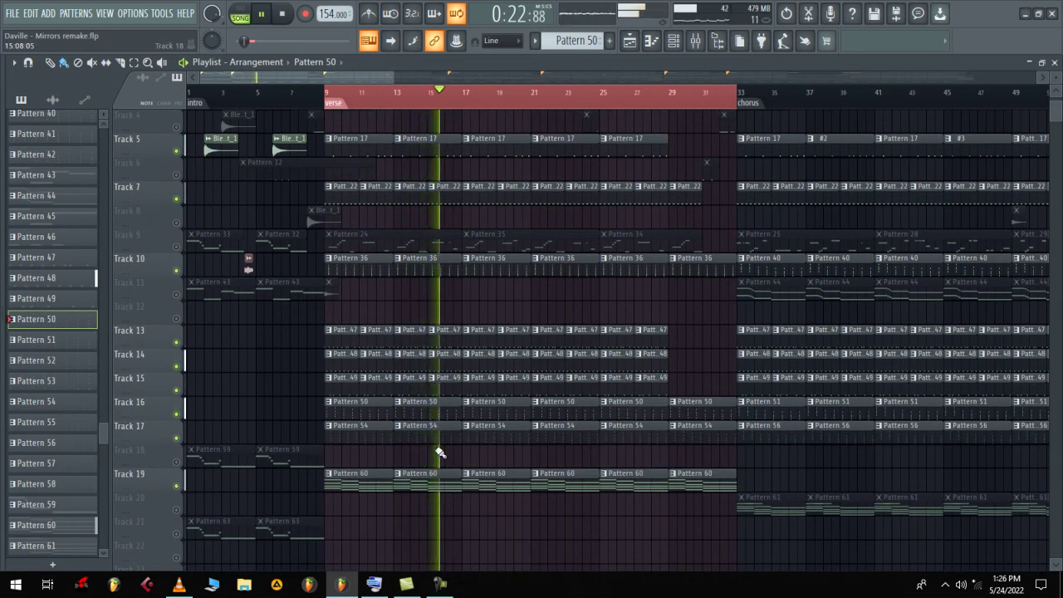
left_click(176, 462)
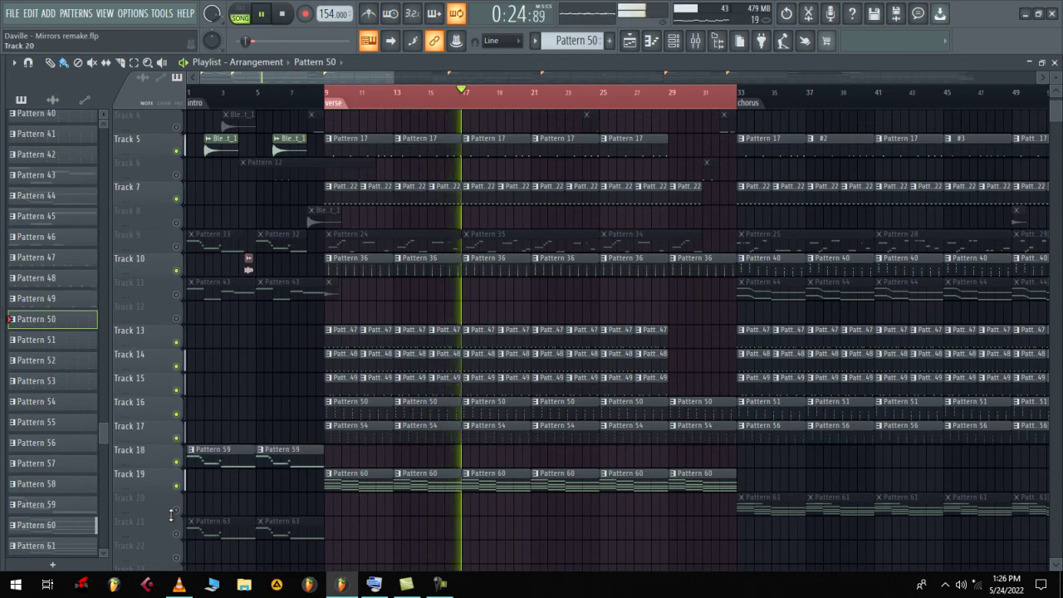
Step: Show the Sub bass notes of Track 9's first verse clip, Pattern 24, in the piano roll and stop playback
scroll(257, 380, "up", 3)
double_click(366, 315)
key("space")
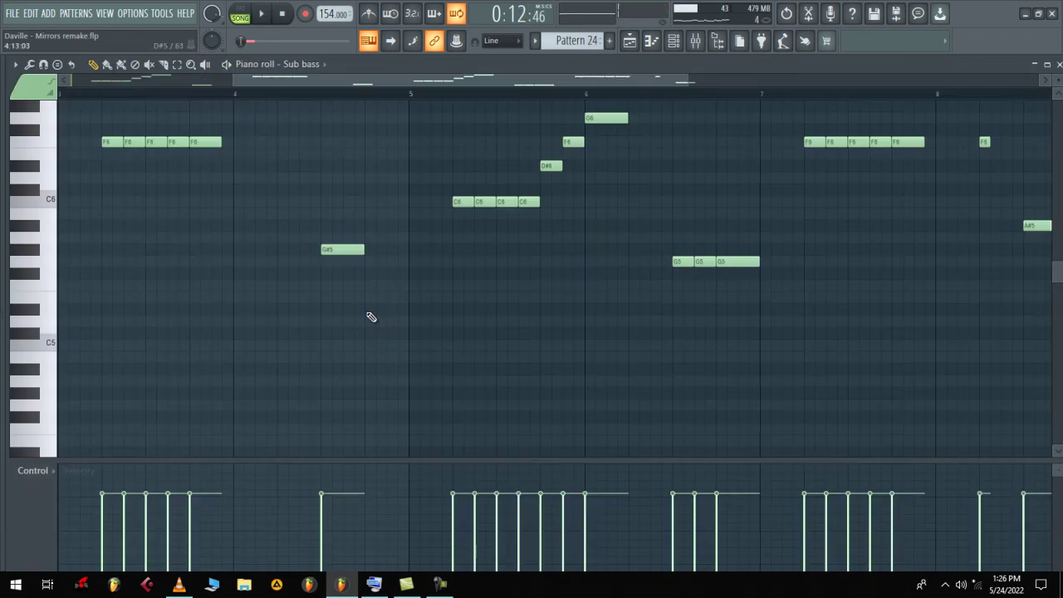
Step: Audition Pattern 24's Sub bass notes alone in pattern mode, with the whole pattern in view in the piano roll
key("space")
scroll(338, 166, "up", 3)
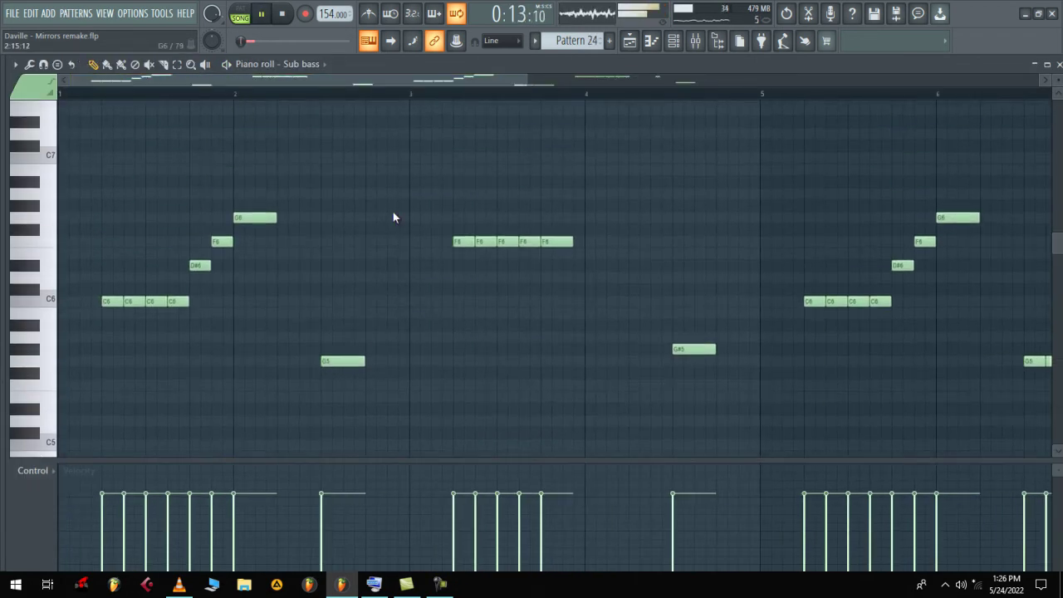
left_click(240, 14)
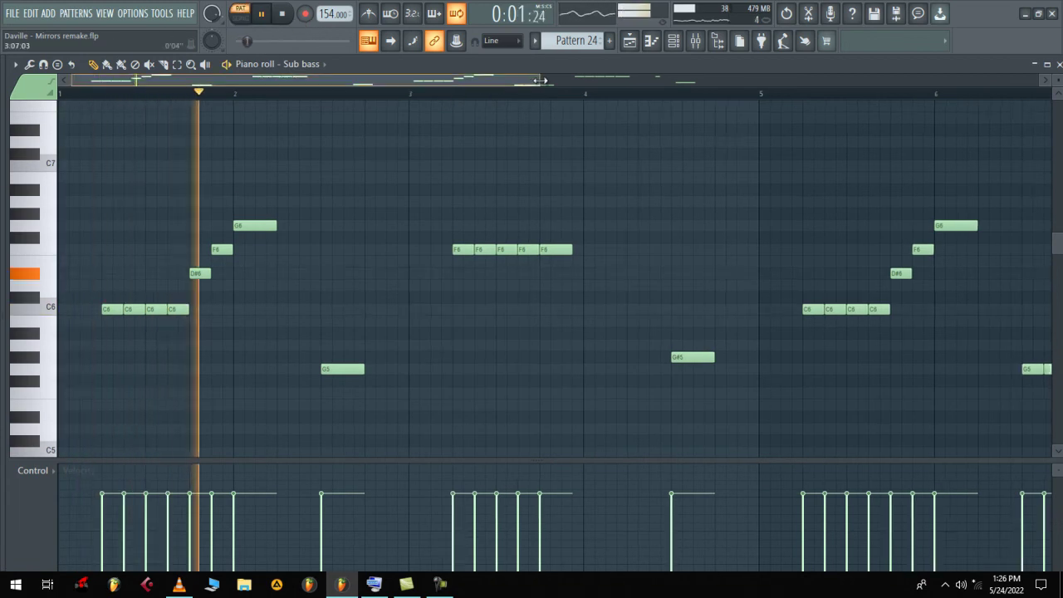
left_click_drag(527, 79, 723, 79)
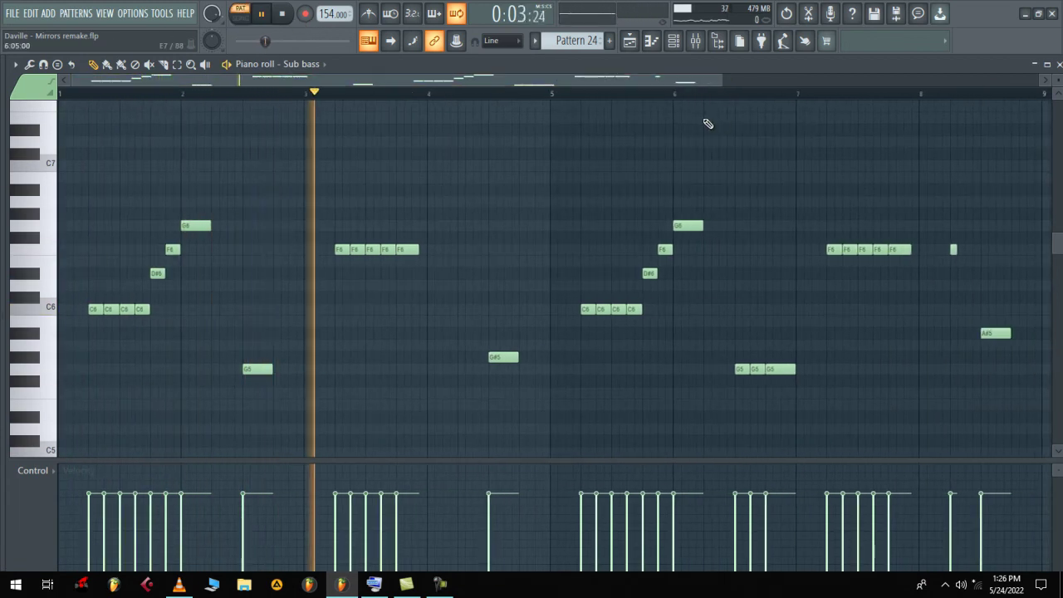
Step: Return to the playlist, unmute Track 9 and play the looped verse in song mode
left_click(630, 40)
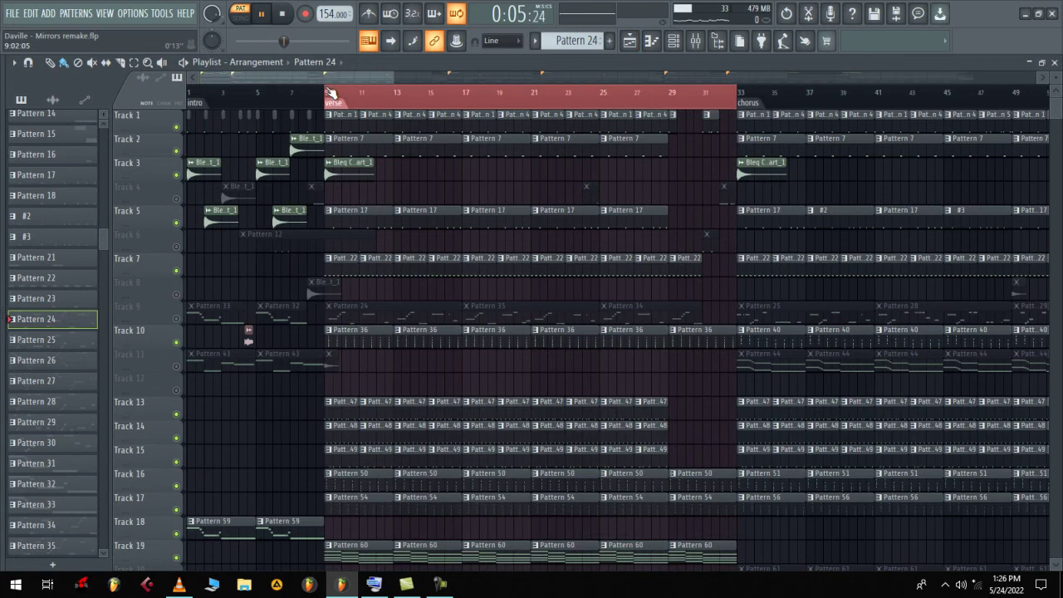
left_click(180, 303)
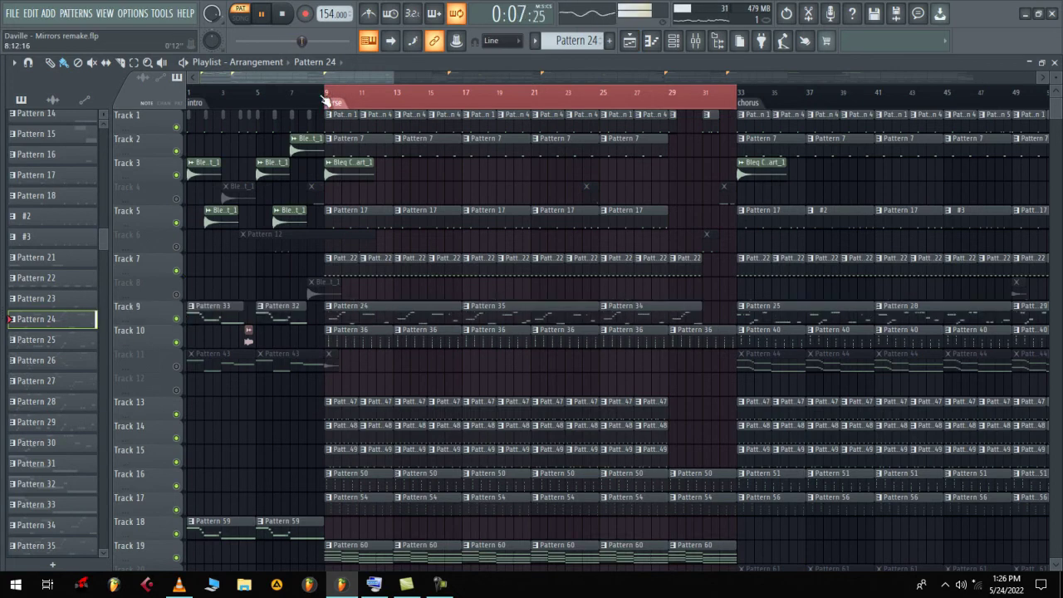
left_click(325, 96)
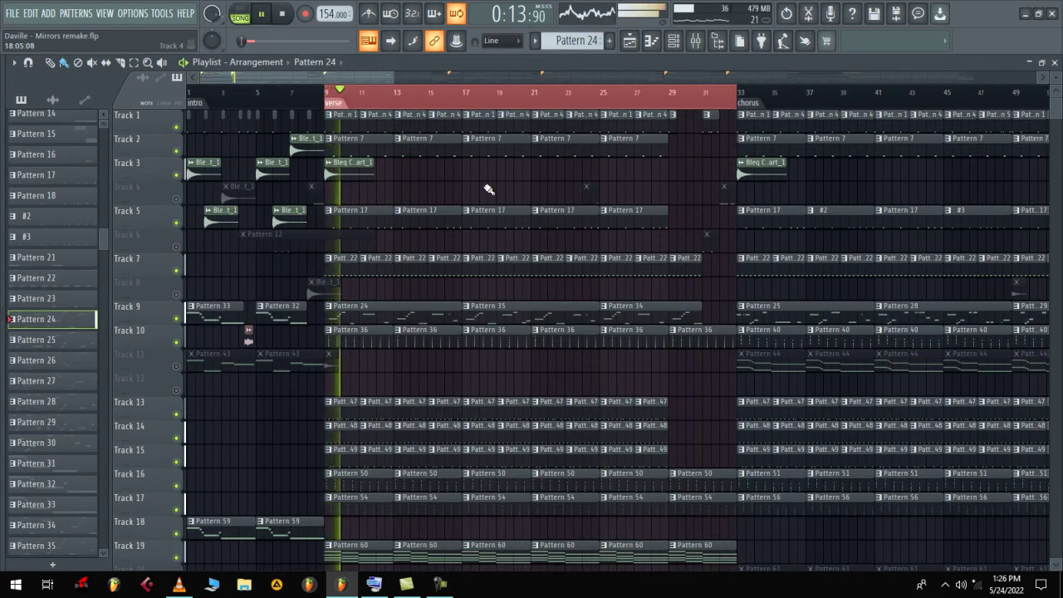
Step: Unmute all remaining playlist tracks, clear the verse loop and play the song from just before the first chorus
left_click_drag(391, 75, 729, 76)
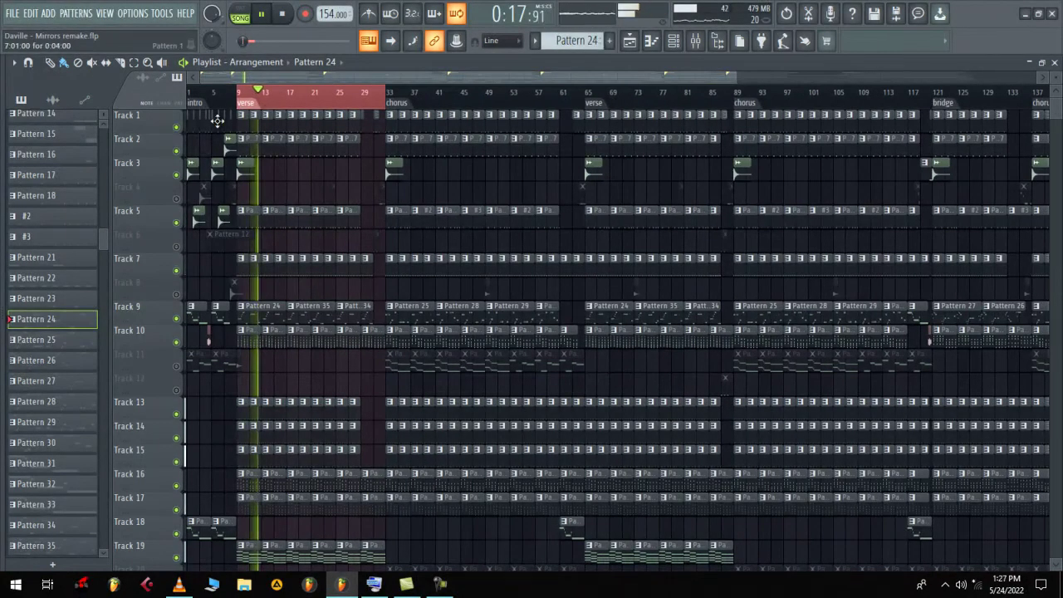
scroll(261, 270, "down", 3)
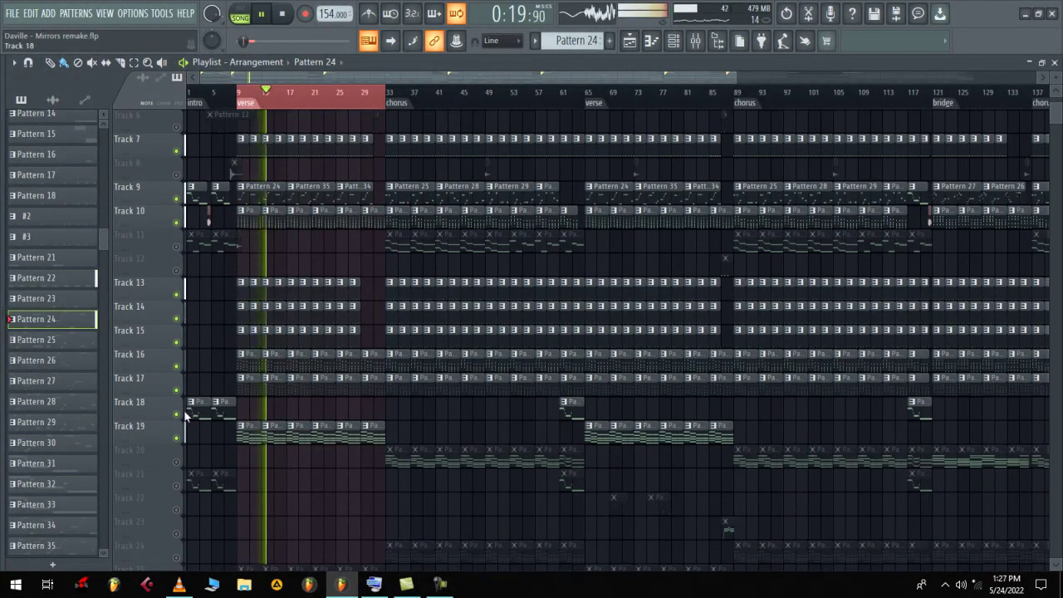
scroll(452, 336, "down", 3)
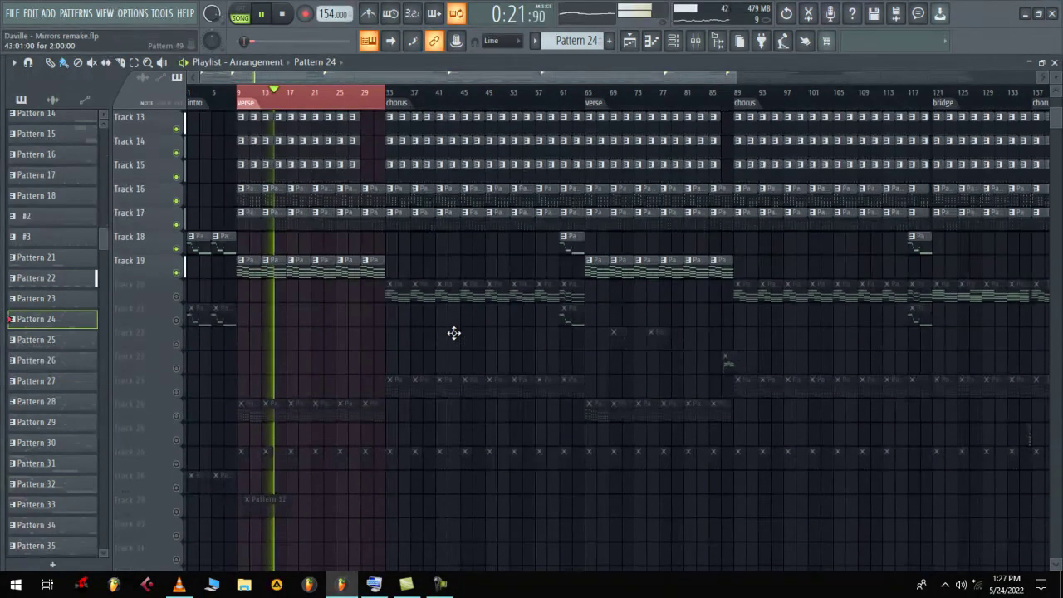
left_click(185, 172, "ctrl")
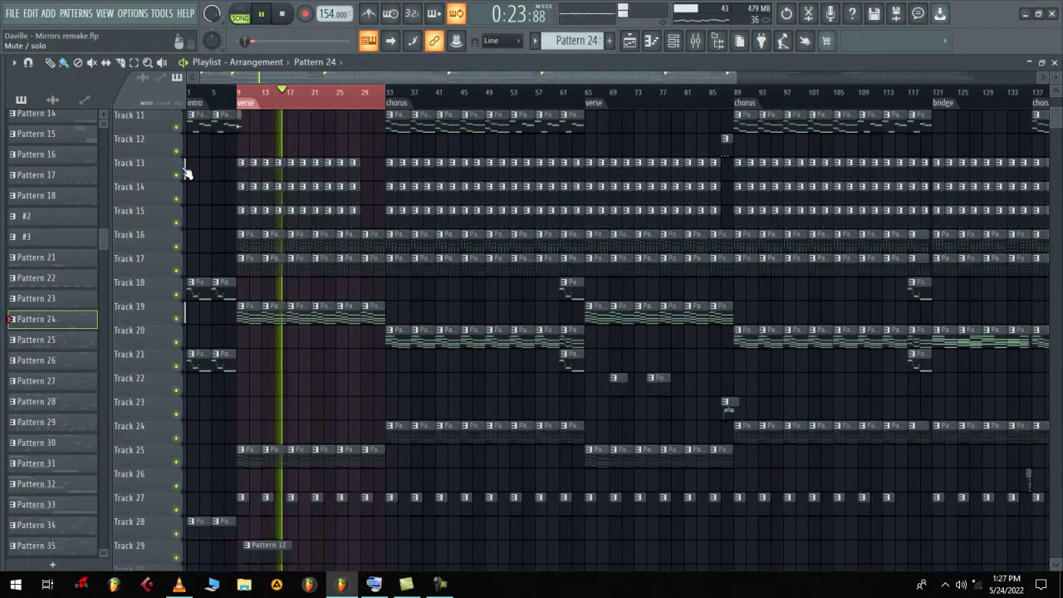
left_click(382, 98)
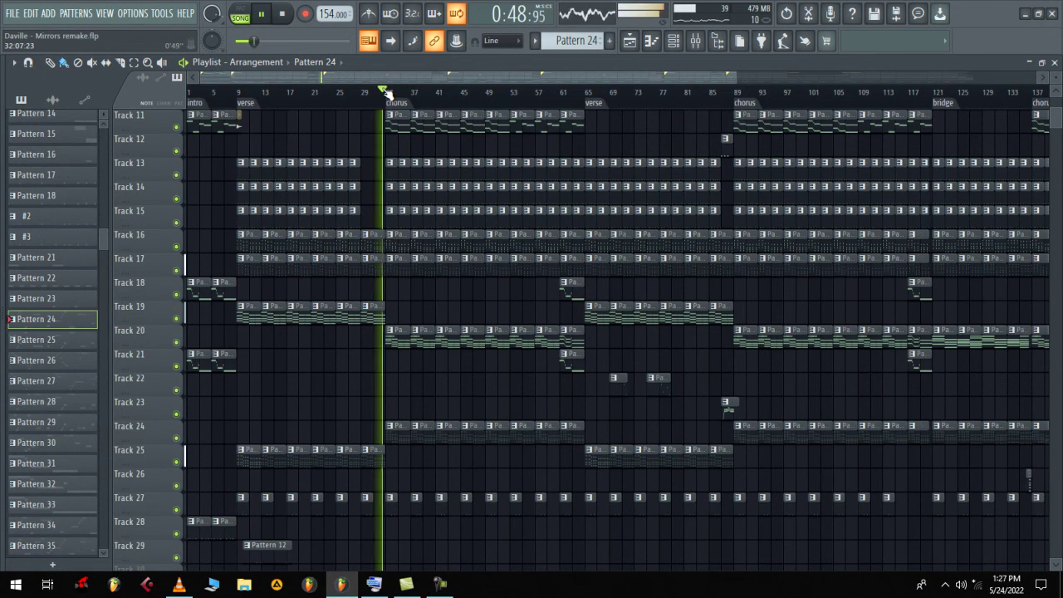
scroll(489, 285, "up", 6)
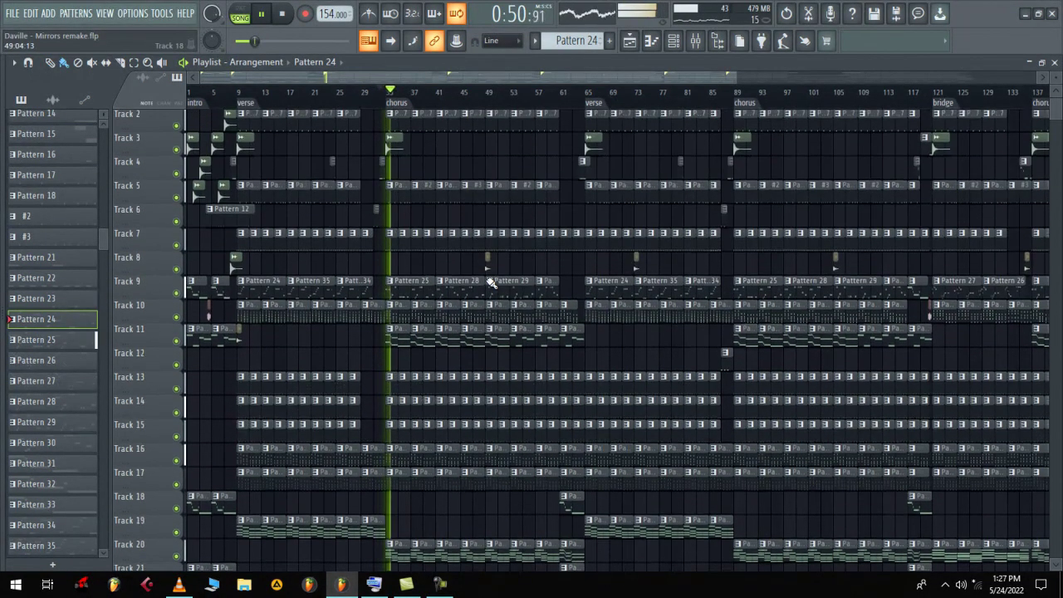